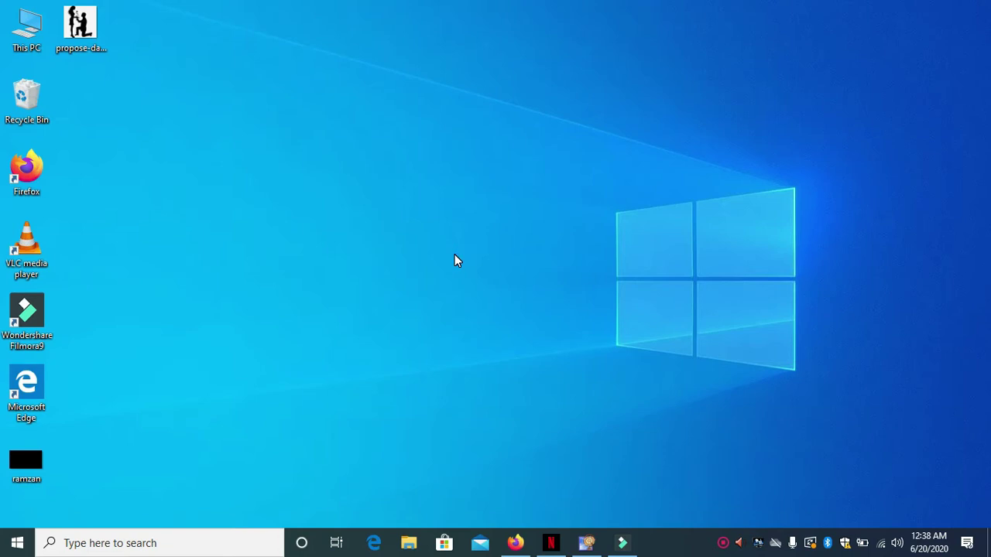
# Launch Adobe Photoshop 7.0 from the Windows 10 Start menu app list.
pyautogui.click(15, 545)
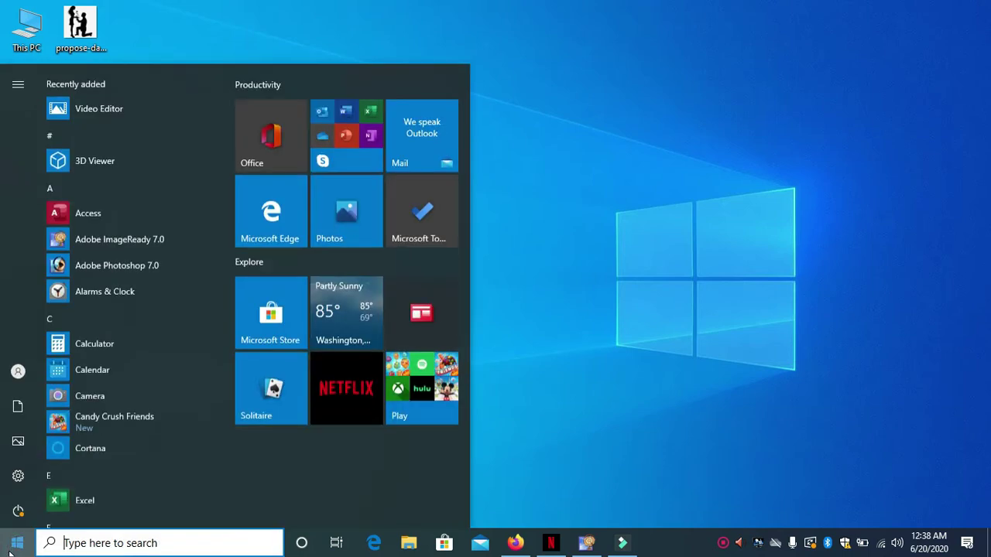
pyautogui.click(129, 265)
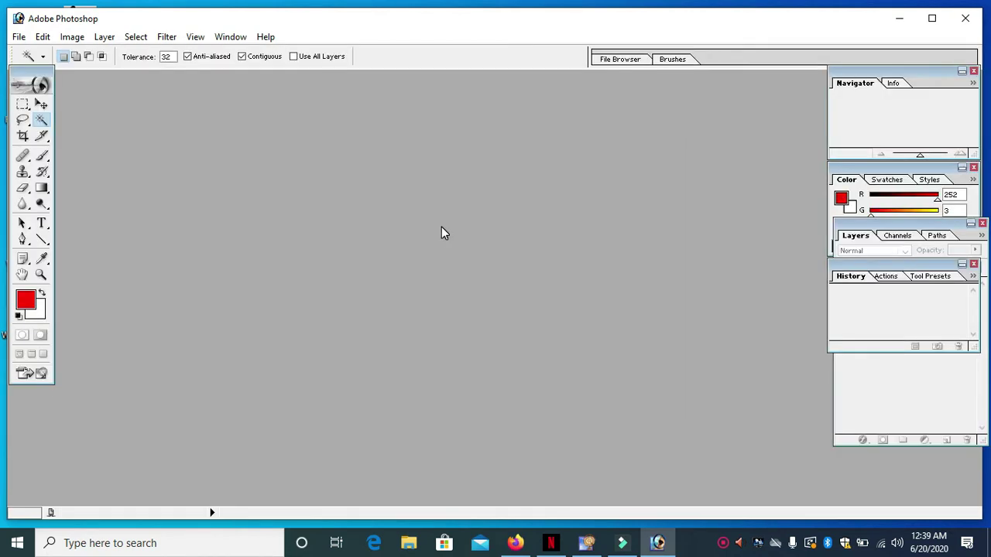
# Create a new white 1920 × 1080 pixel document, Untitled-1, and shift its window right.
pyautogui.click(17, 39)
pyautogui.click(40, 55)
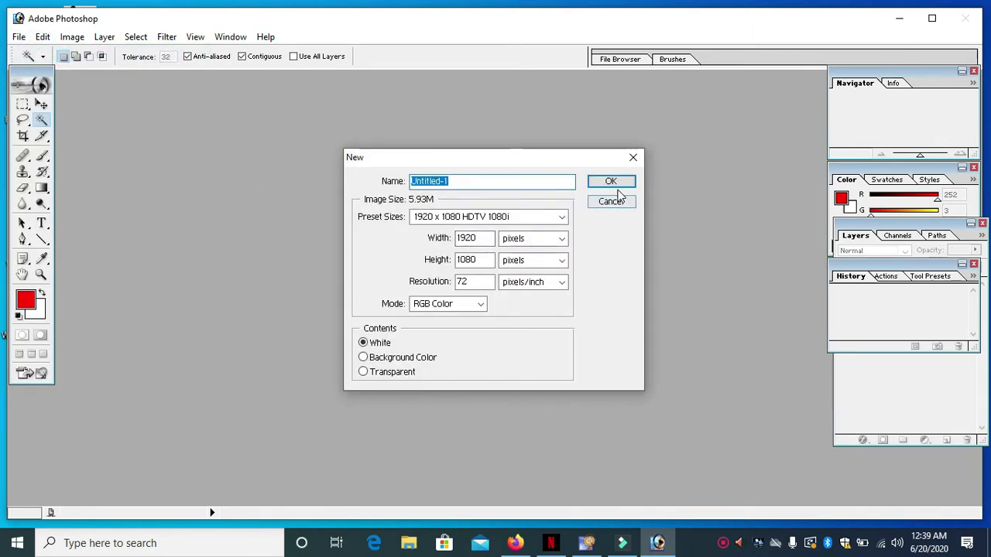
pyautogui.click(611, 183)
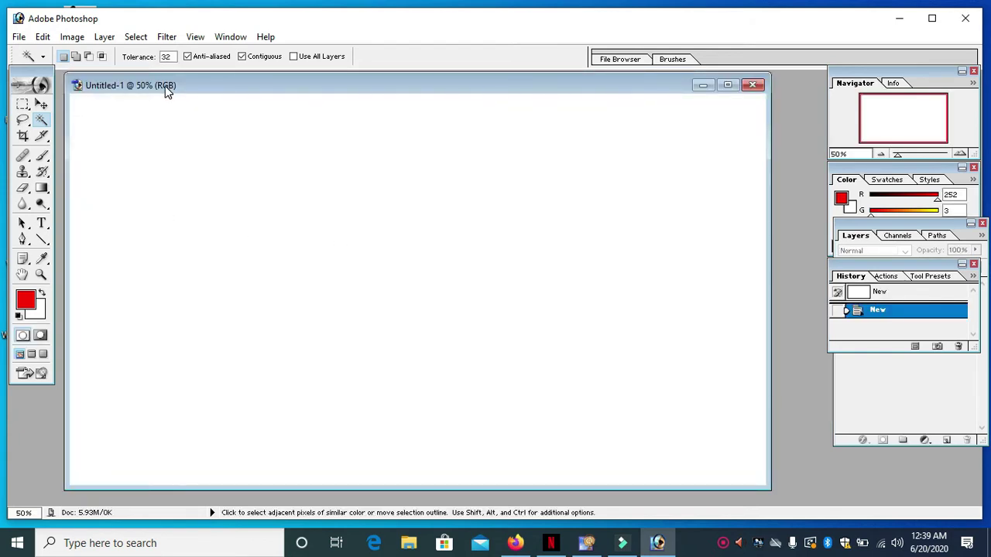
pyautogui.moveTo(165, 87); pyautogui.dragTo(230, 93)
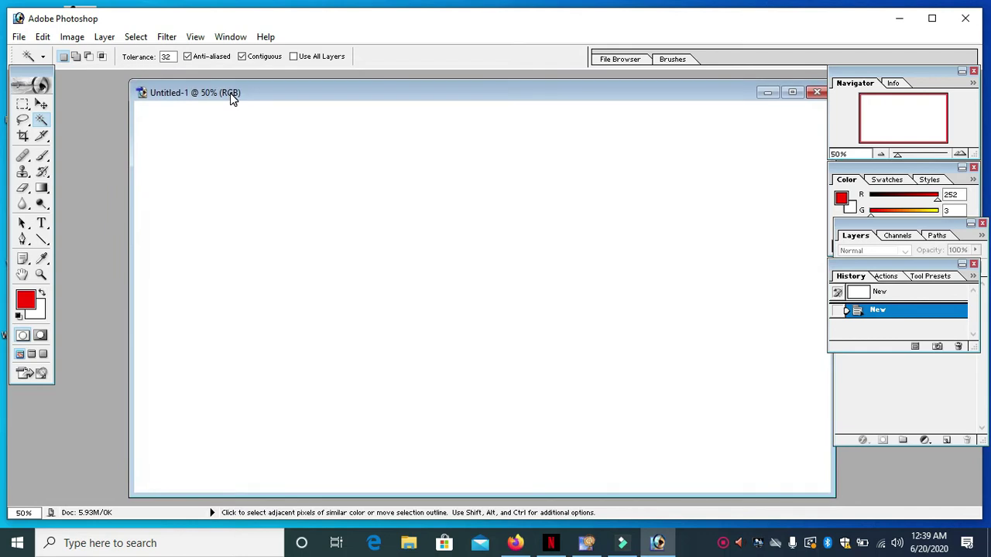
# Open the propose-day-marriage silhouette image from the Desktop, then bring Untitled-1 back to front.
pyautogui.hotkey('ctrl', 'o')
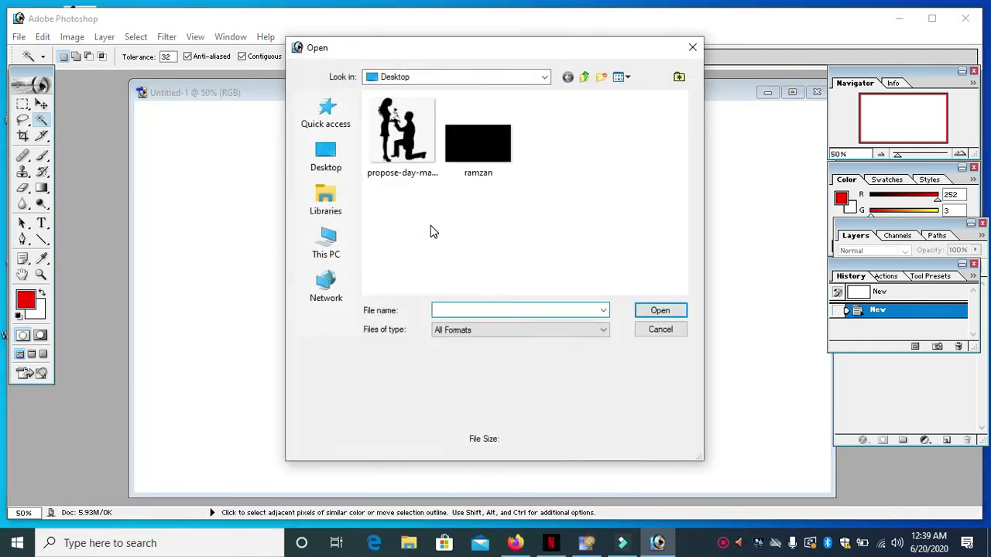
pyautogui.click(401, 131)
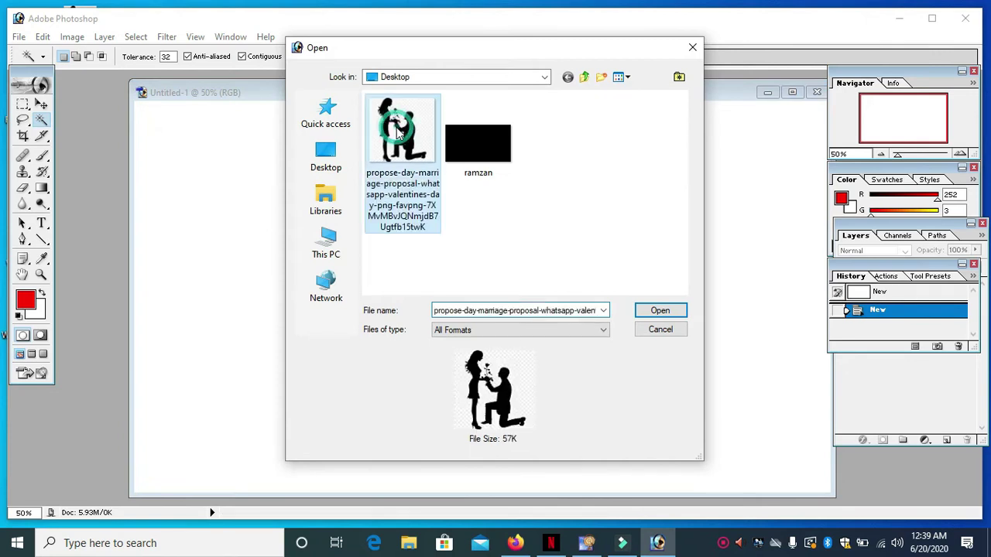
pyautogui.click(662, 312)
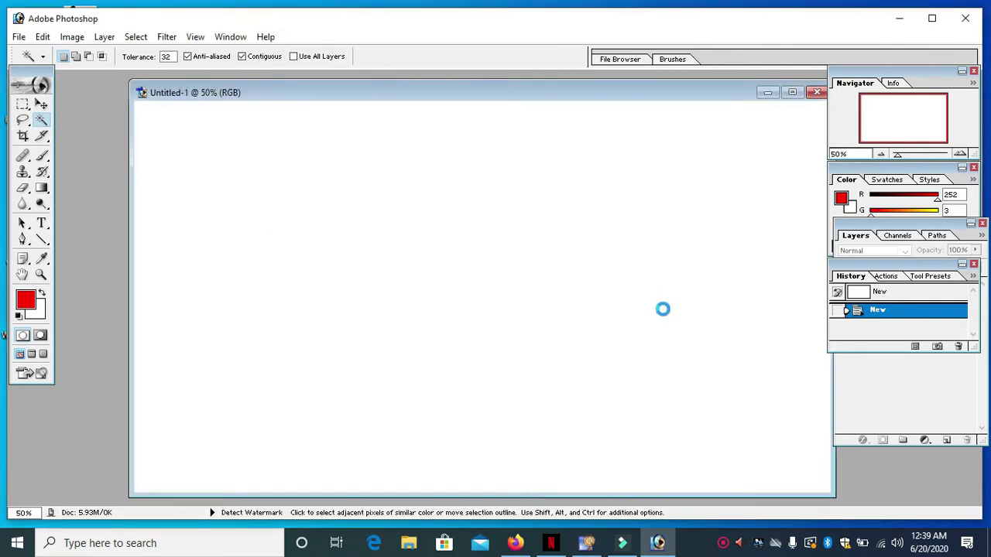
pyautogui.moveTo(272, 91)
pyautogui.mouseDown()
pyautogui.moveTo(296, 75)
pyautogui.moveTo(287, 84)
pyautogui.mouseUp()
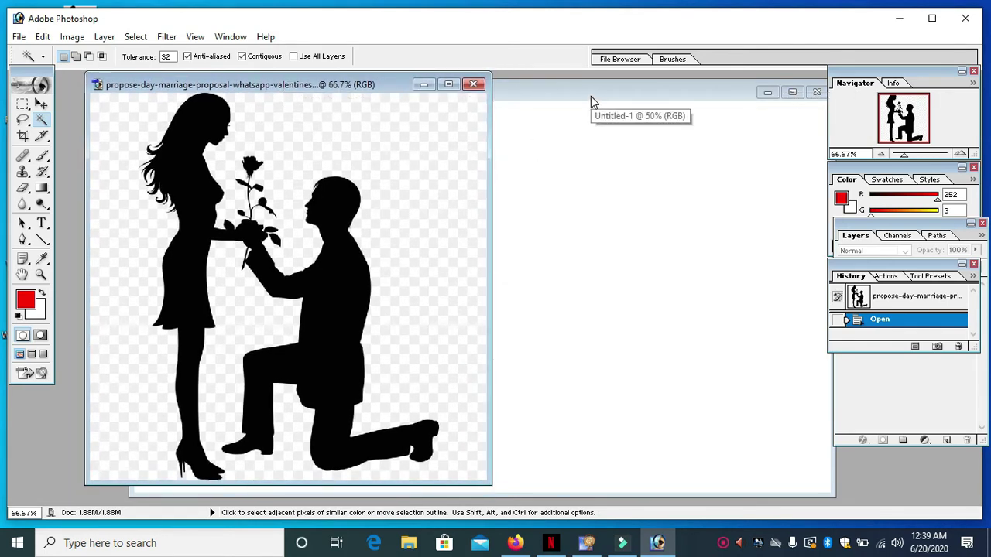
pyautogui.click(623, 96)
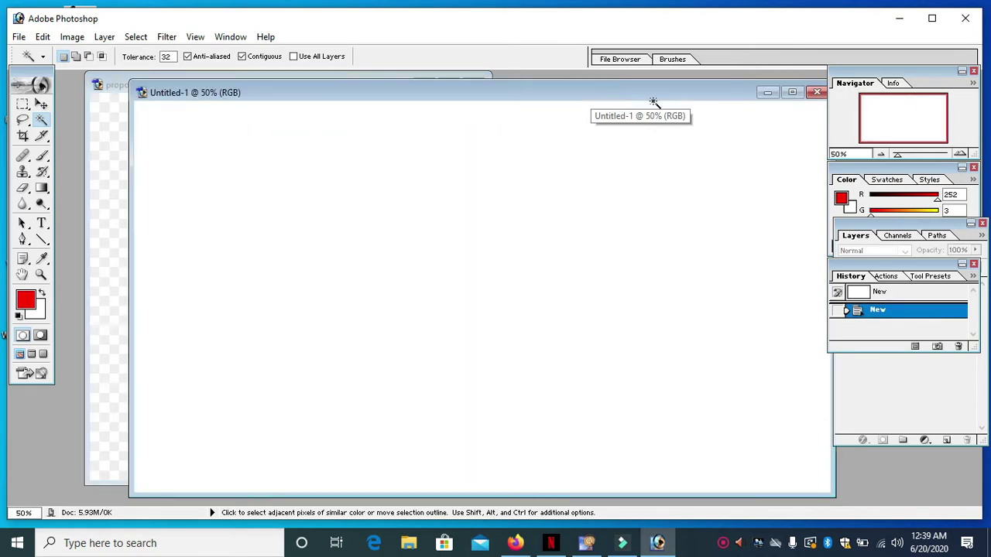
# Convert Untitled-1's locked Background into an editable Layer 0 in the Layers palette.
pyautogui.click(908, 230)
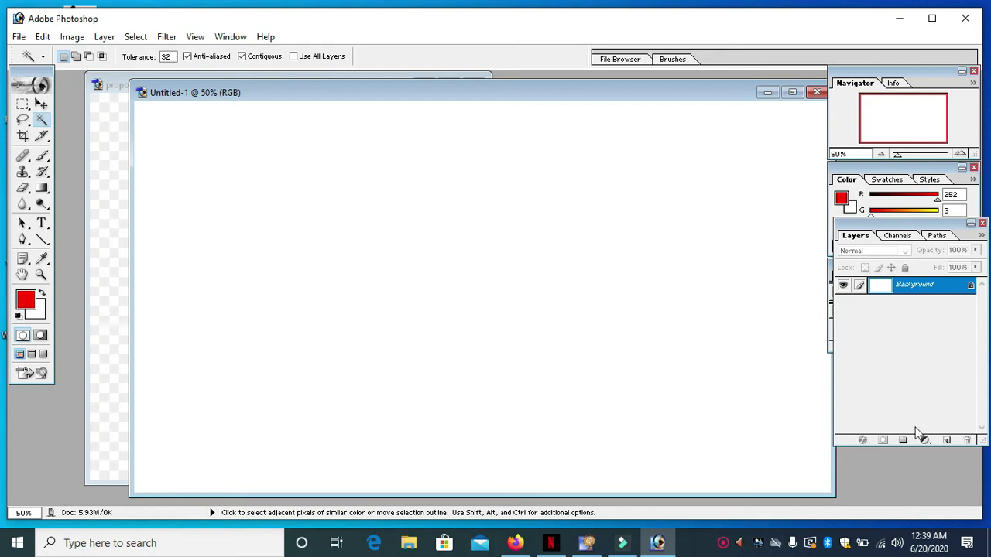
pyautogui.moveTo(902, 432); pyautogui.dragTo(901, 432)
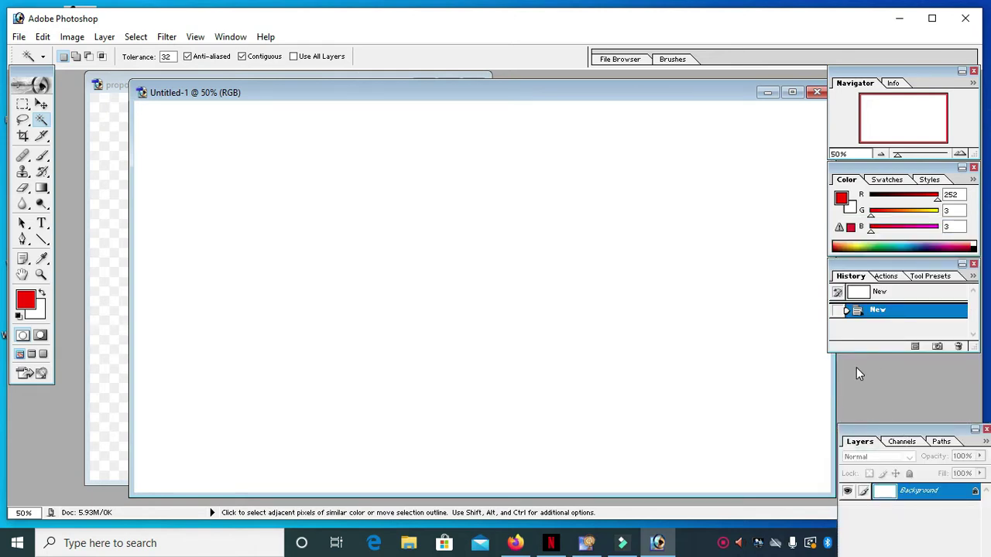
pyautogui.click(890, 431)
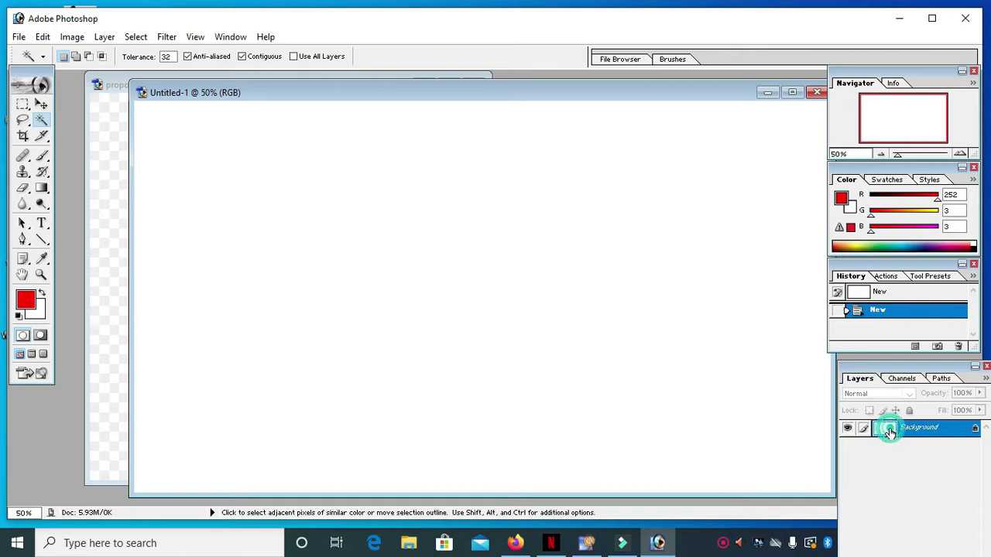
pyautogui.click(597, 249)
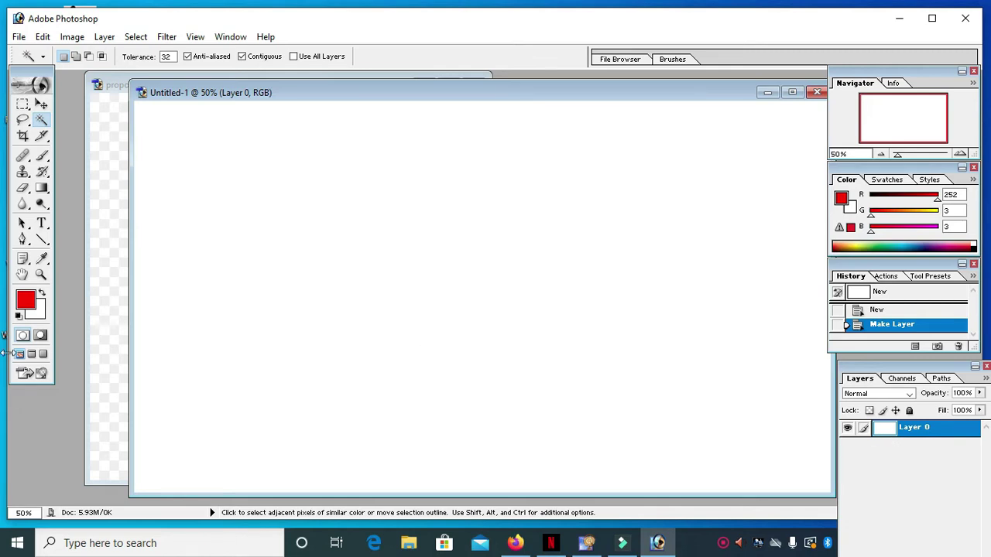
pyautogui.click(27, 299)
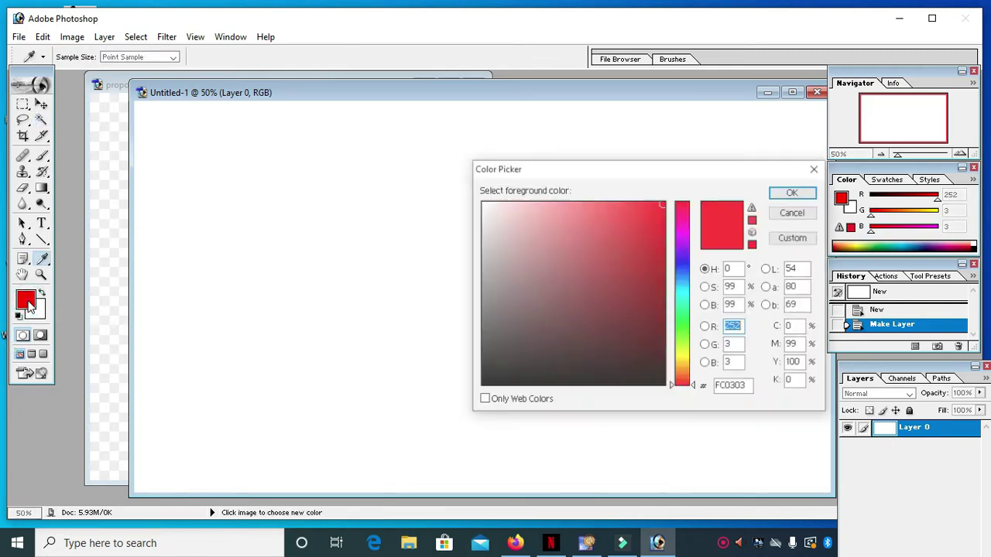
# Fill Layer 0 with foreground blue 1F72FB (R 31, G 114, B 251).
pyautogui.click(680, 274)
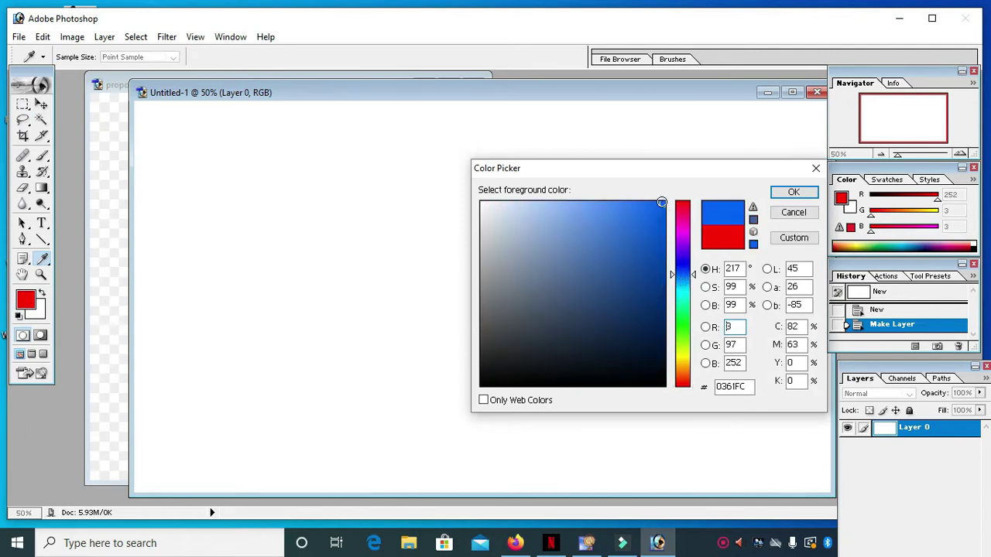
pyautogui.moveTo(662, 206)
pyautogui.mouseDown()
pyautogui.moveTo(633, 222)
pyautogui.moveTo(663, 204)
pyautogui.mouseUp()
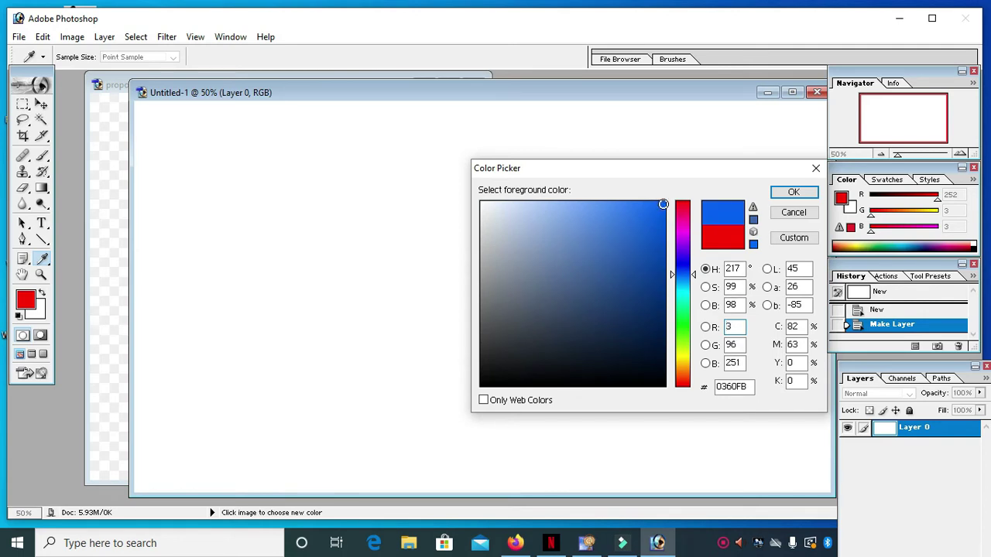
pyautogui.moveTo(663, 203)
pyautogui.mouseDown()
pyautogui.moveTo(602, 207)
pyautogui.moveTo(643, 204)
pyautogui.mouseUp()
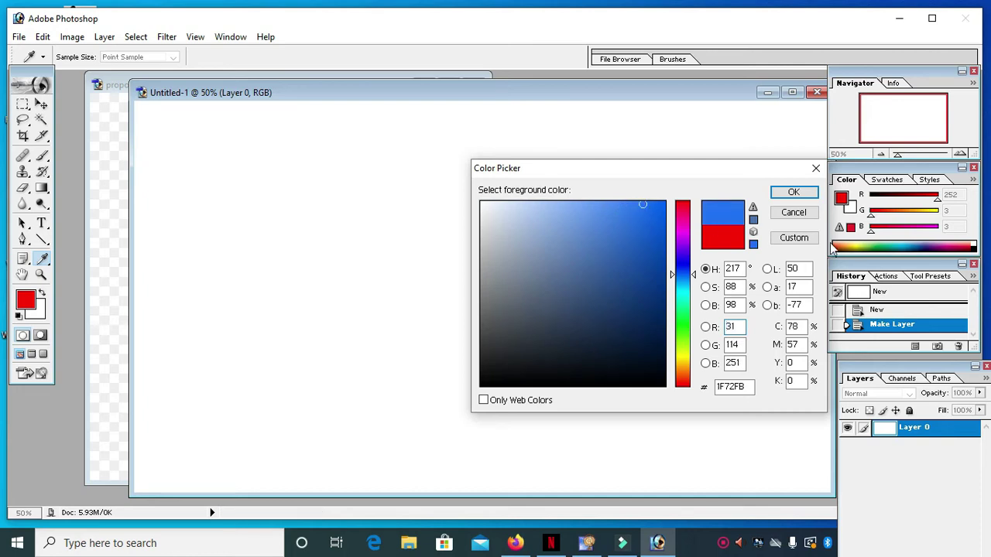
pyautogui.click(796, 195)
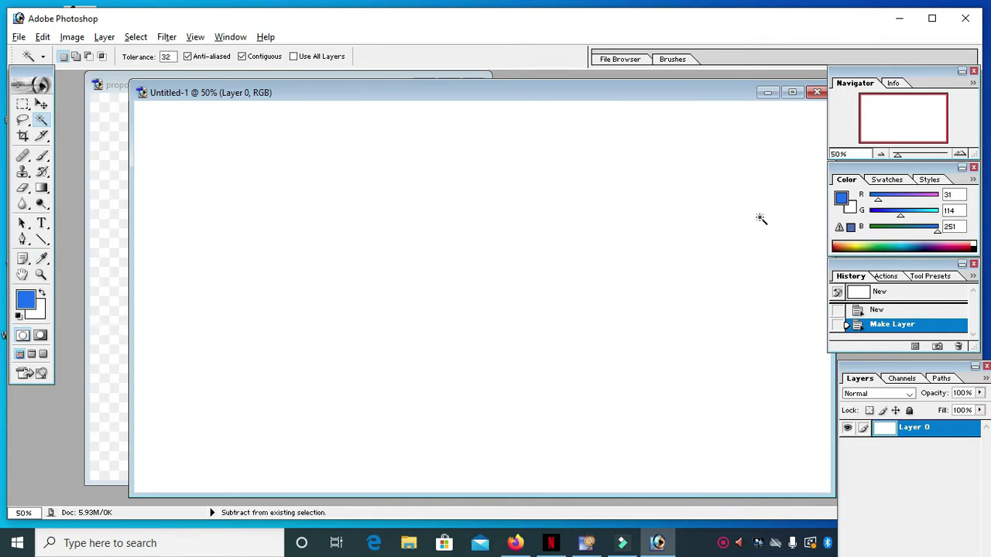
pyautogui.hotkey('alt', 'BackSpace')
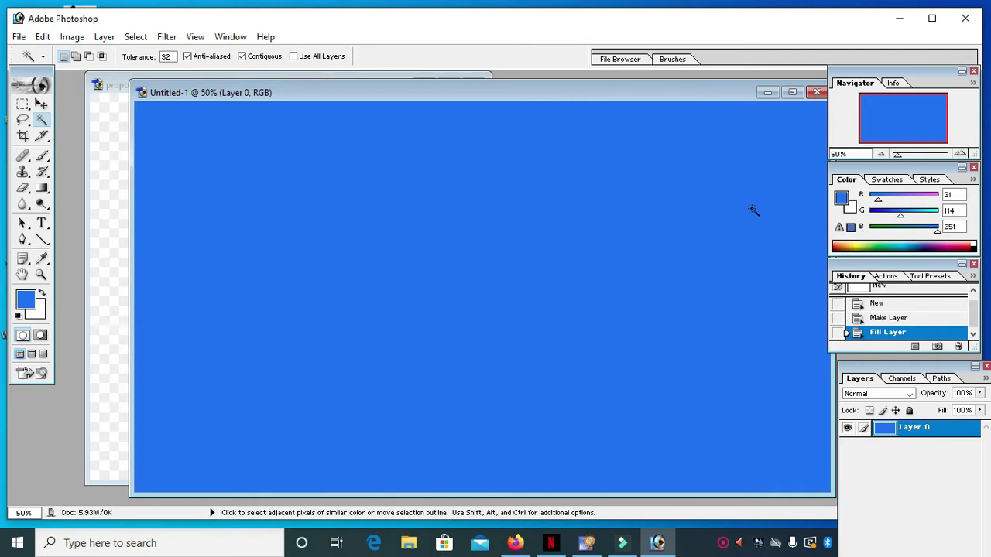
pyautogui.click(109, 93)
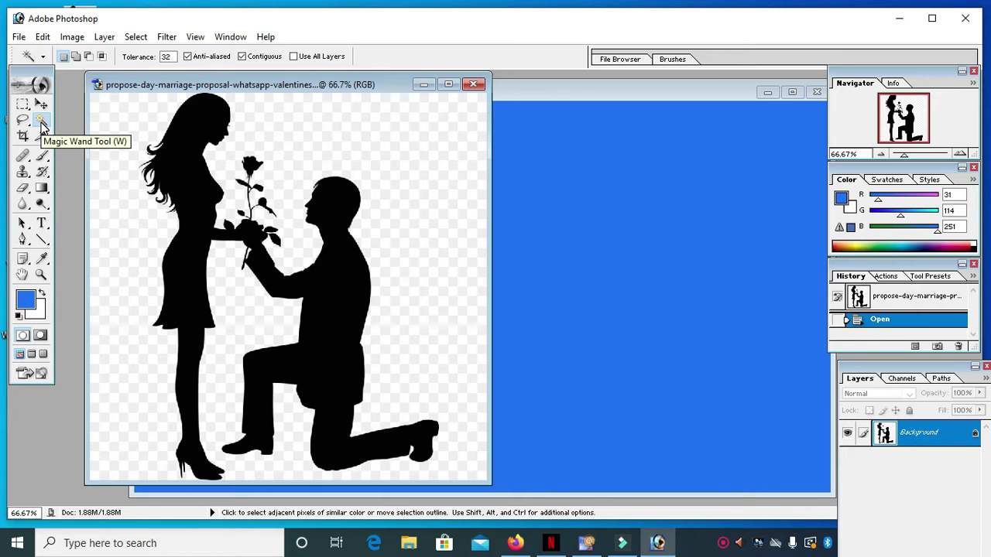
# Select the two silhouettes by magic-wanding the transparent background and inverting, then drag them into Untitled-1.
pyautogui.click(41, 123)
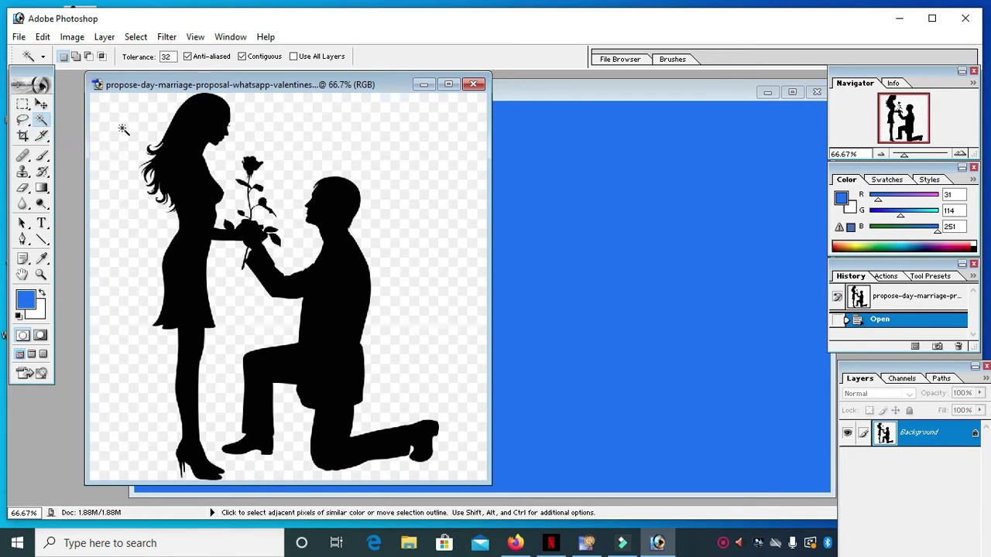
pyautogui.click(123, 129)
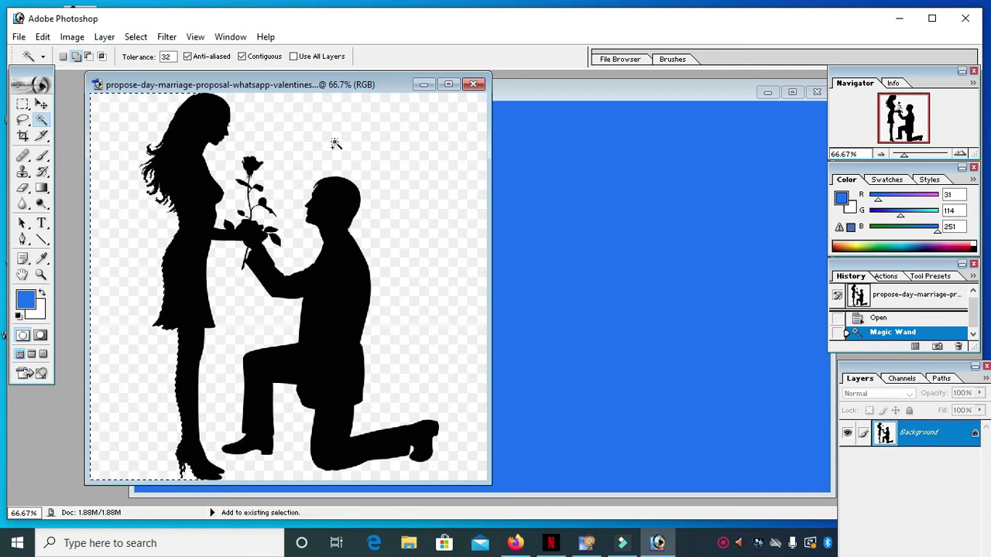
pyautogui.keyDown('shift'); pyautogui.click(335, 142); pyautogui.keyUp('shift')
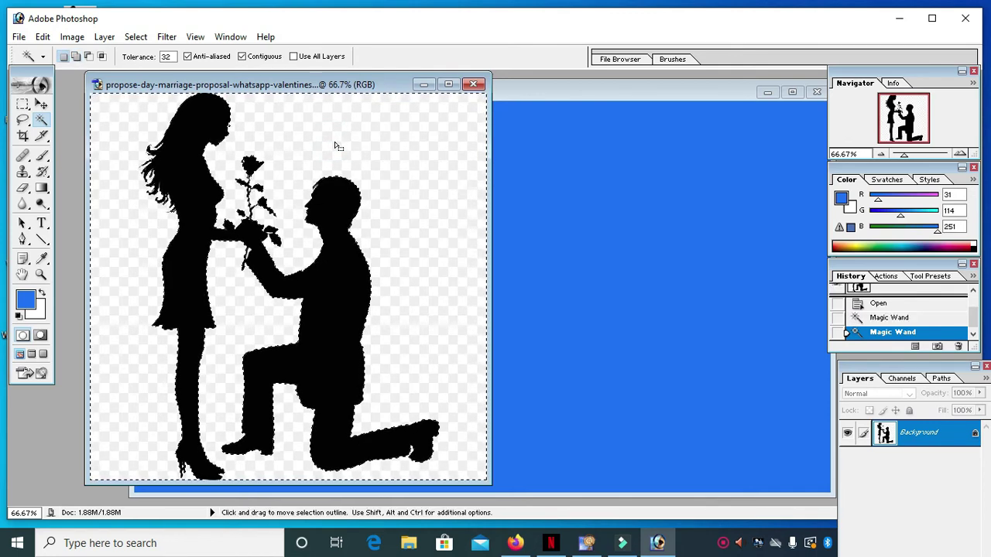
pyautogui.click(135, 37)
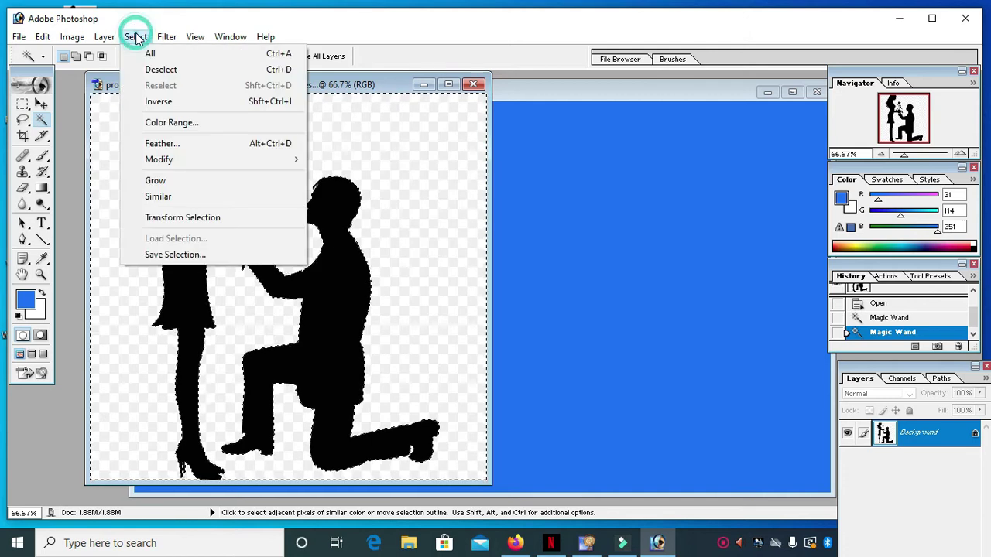
pyautogui.click(159, 101)
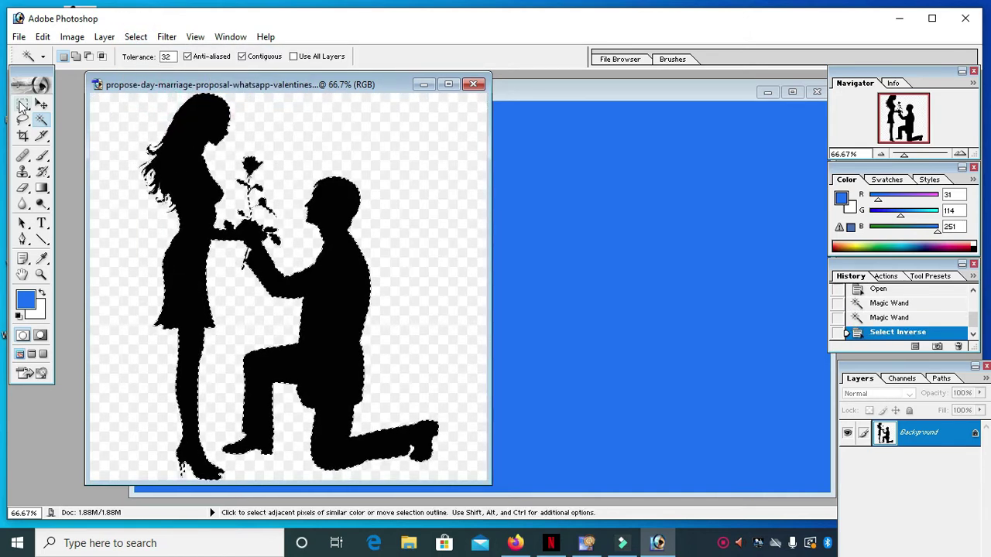
pyautogui.click(41, 106)
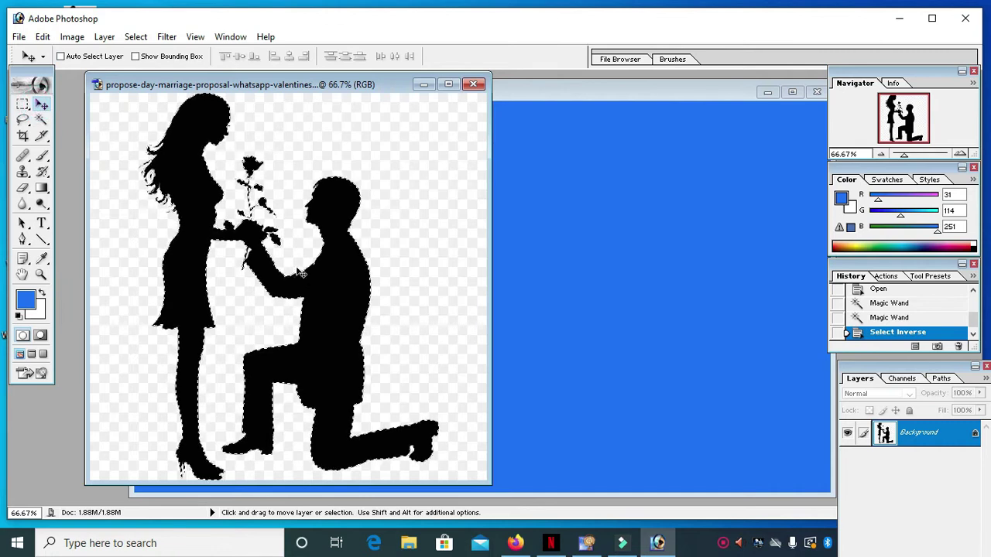
pyautogui.moveTo(317, 284); pyautogui.dragTo(641, 318)
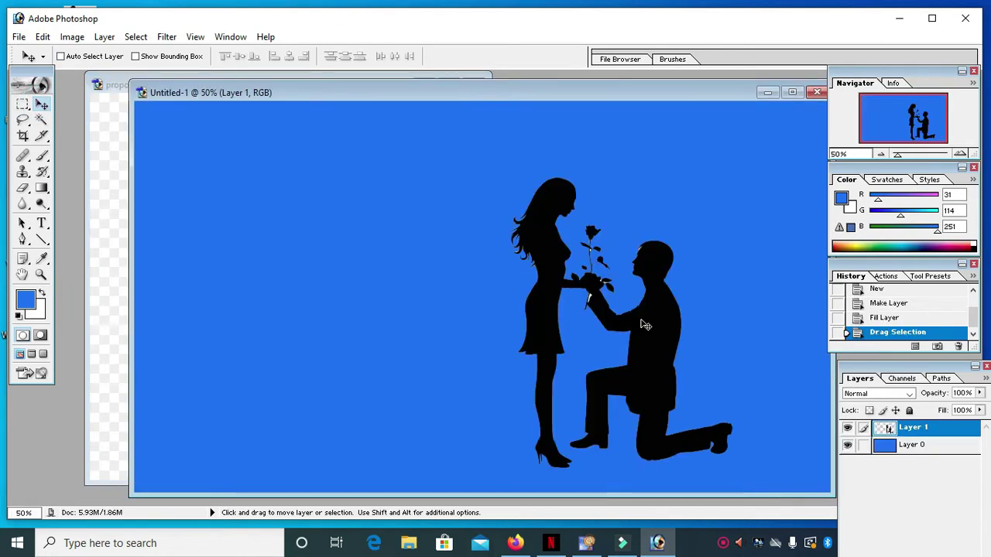
# Maximize the blue document window and move the silhouette couple up-left toward centre.
pyautogui.doubleClick(499, 96)
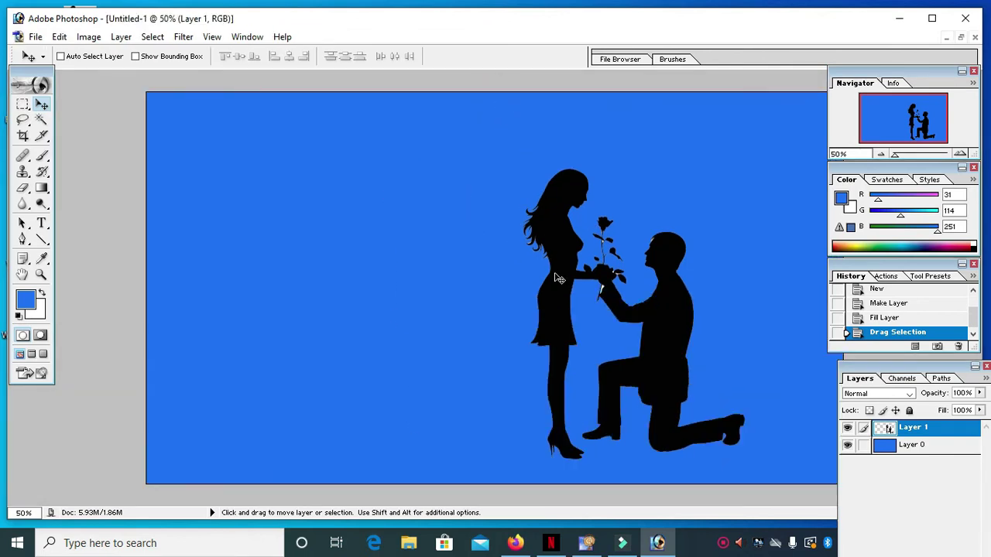
pyautogui.moveTo(560, 286); pyautogui.dragTo(392, 233)
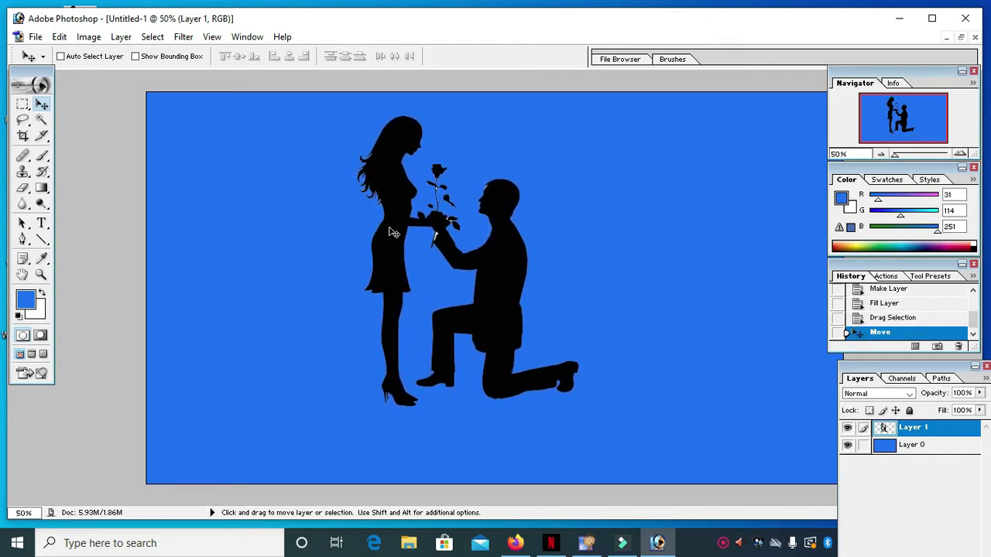
# Free-transform the silhouette to about 123% and stretch it wider to the left.
pyautogui.hotkey('ctrl', 't')
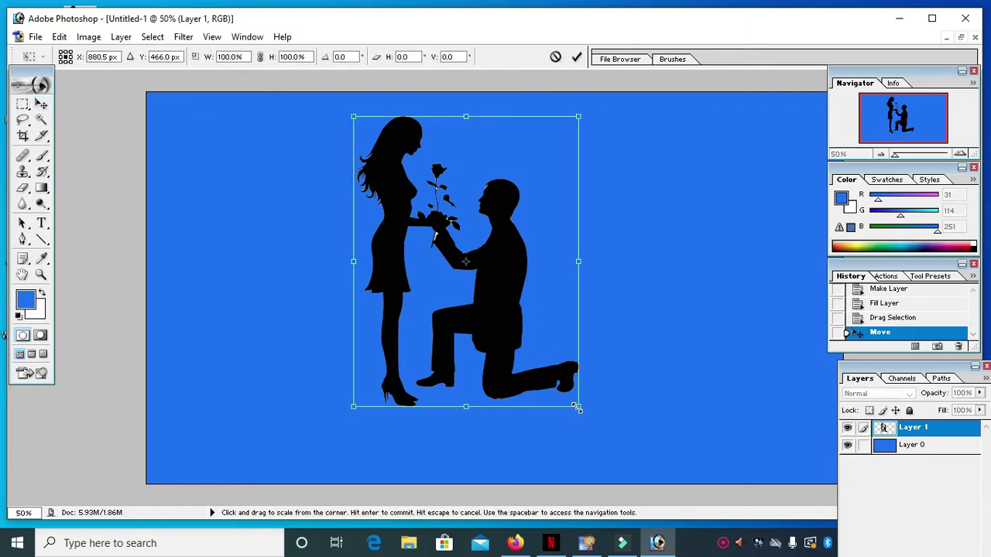
pyautogui.moveTo(577, 408); pyautogui.dragTo(647, 470)
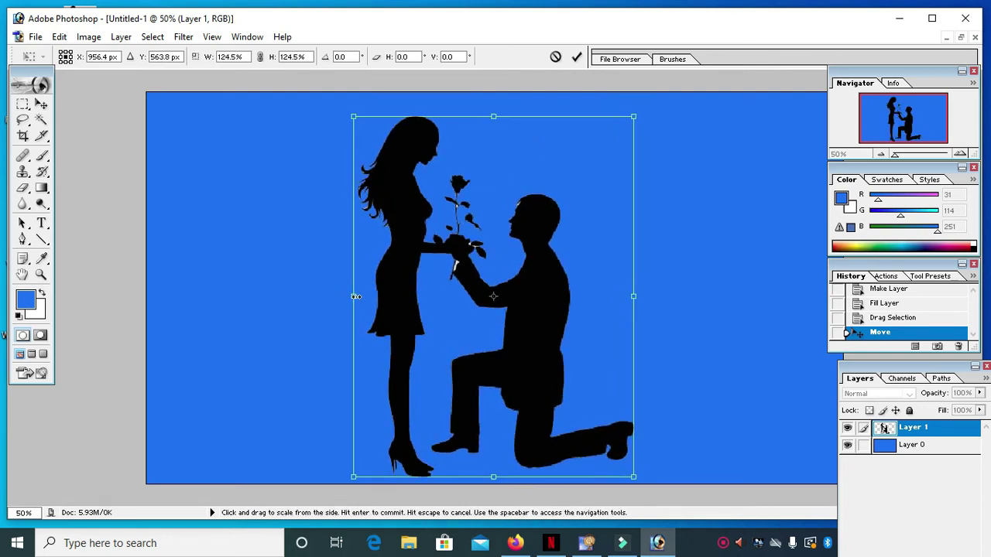
pyautogui.moveTo(356, 296); pyautogui.dragTo(268, 295)
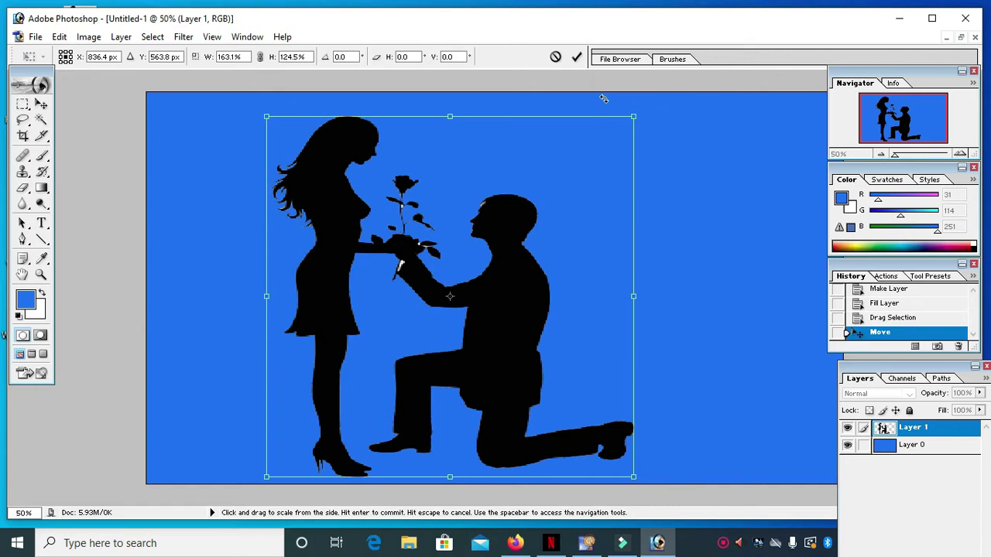
pyautogui.click(575, 59)
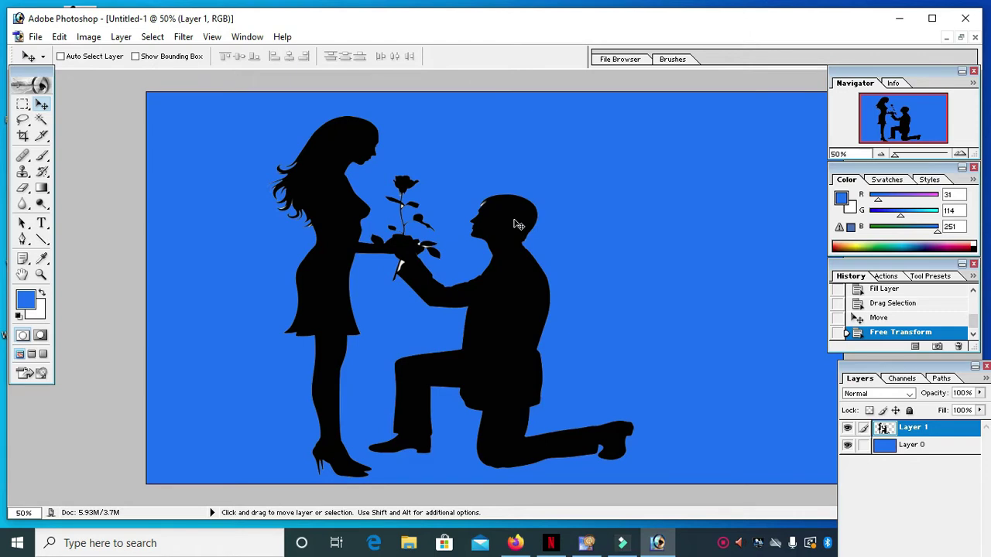
pyautogui.click(114, 143)
# Open 'heart image.jpg' from the Downloads folder under This PC.
pyautogui.click(35, 37)
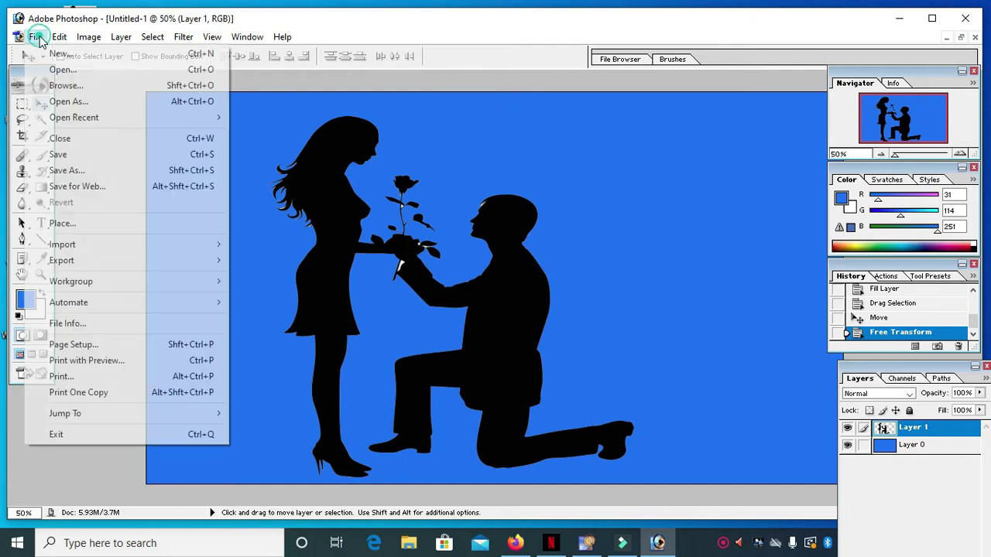
pyautogui.click(56, 70)
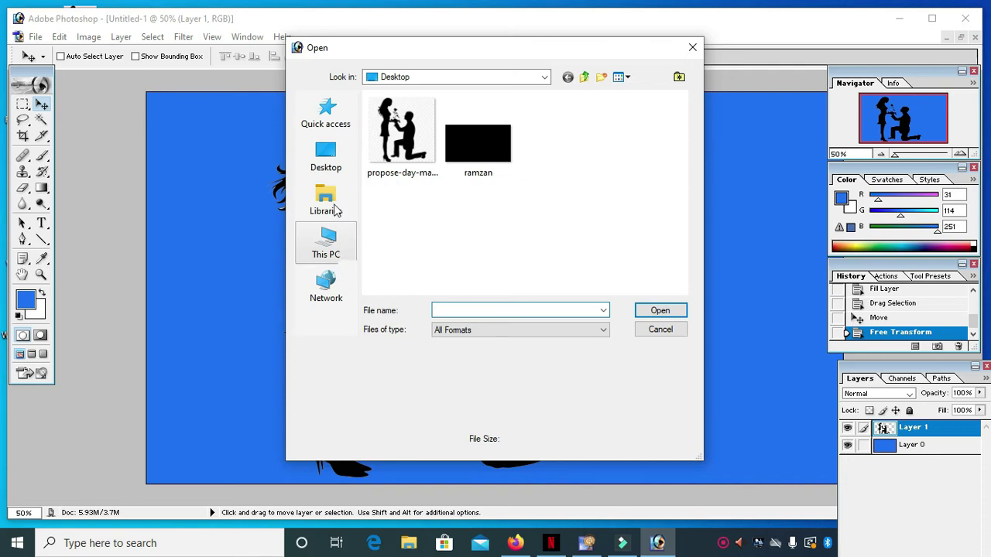
pyautogui.click(332, 252)
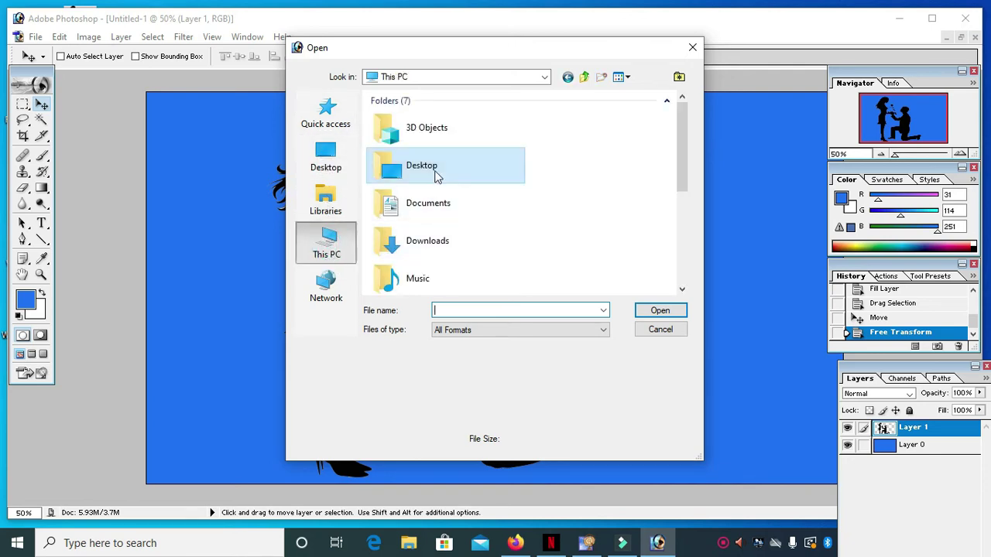
pyautogui.doubleClick(431, 206)
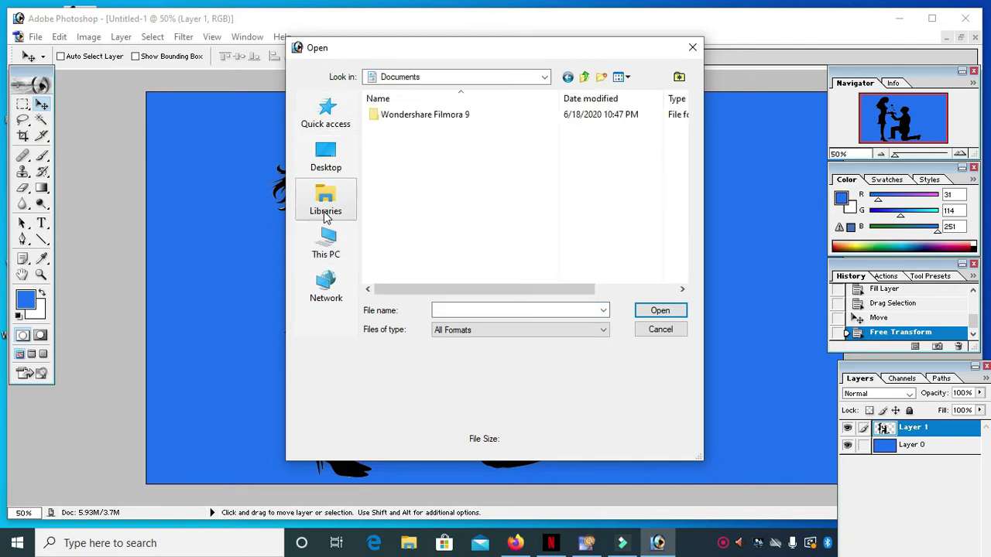
pyautogui.click(334, 252)
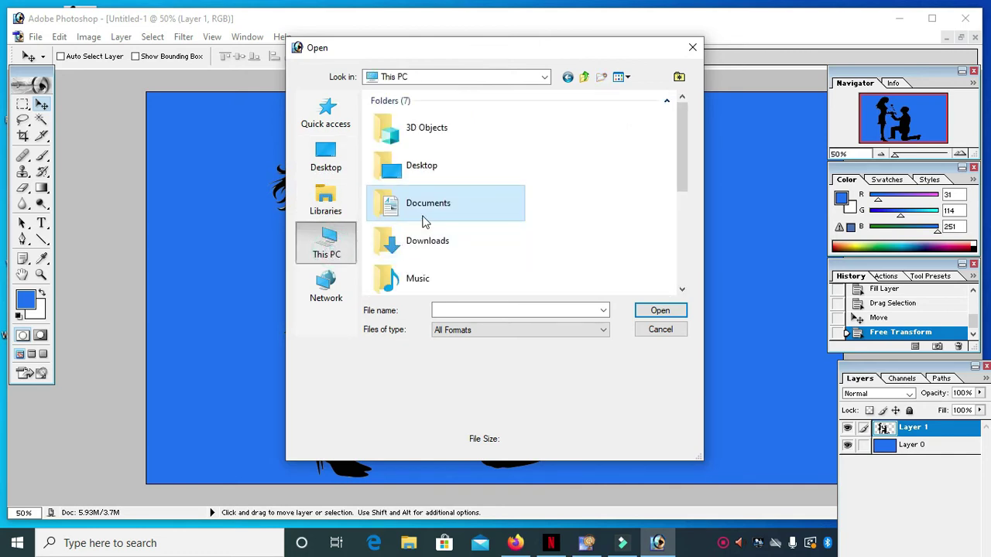
pyautogui.doubleClick(424, 241)
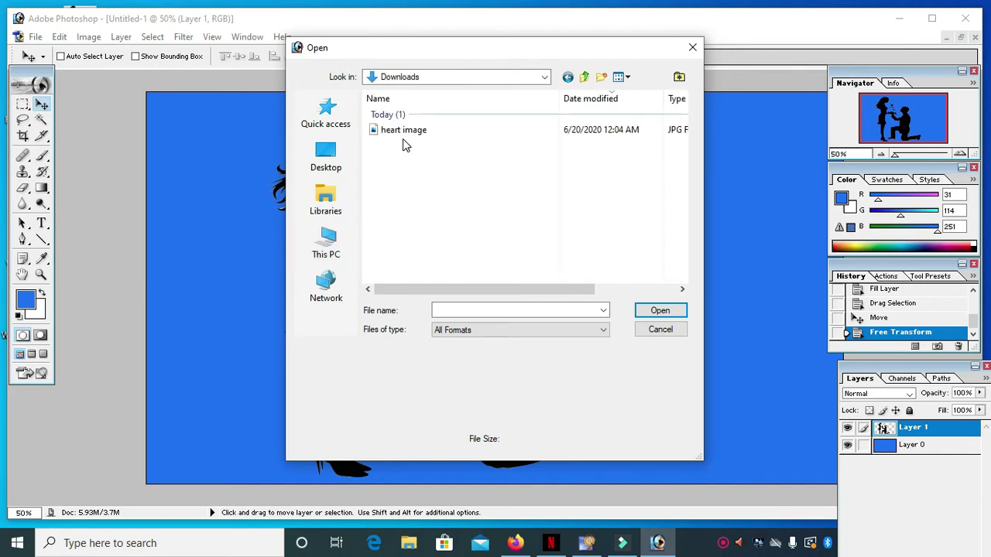
pyautogui.click(403, 133)
pyautogui.click(649, 312)
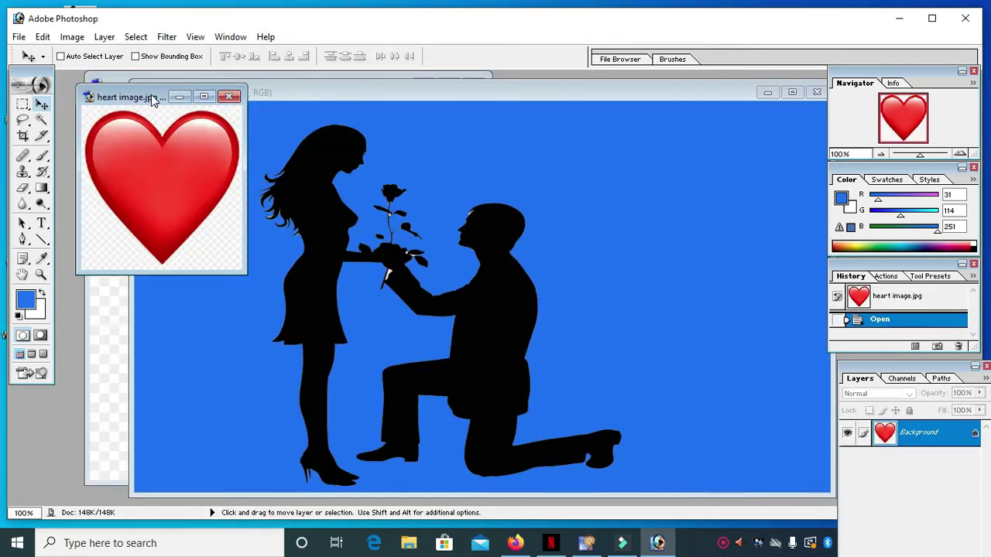
# Select the red heart by magic-wanding the transparent background and choosing Select > Inverse.
pyautogui.click(41, 119)
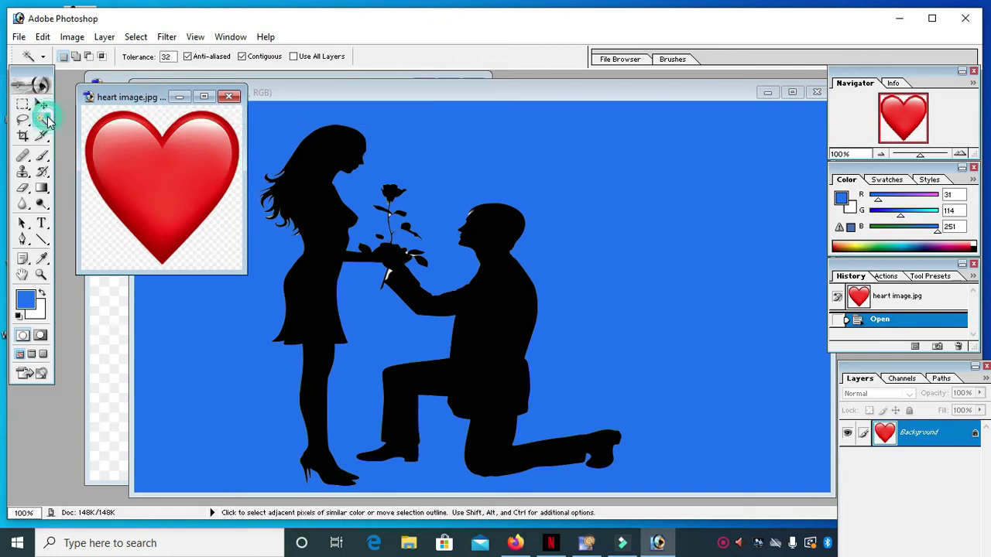
pyautogui.click(92, 117)
pyautogui.click(135, 37)
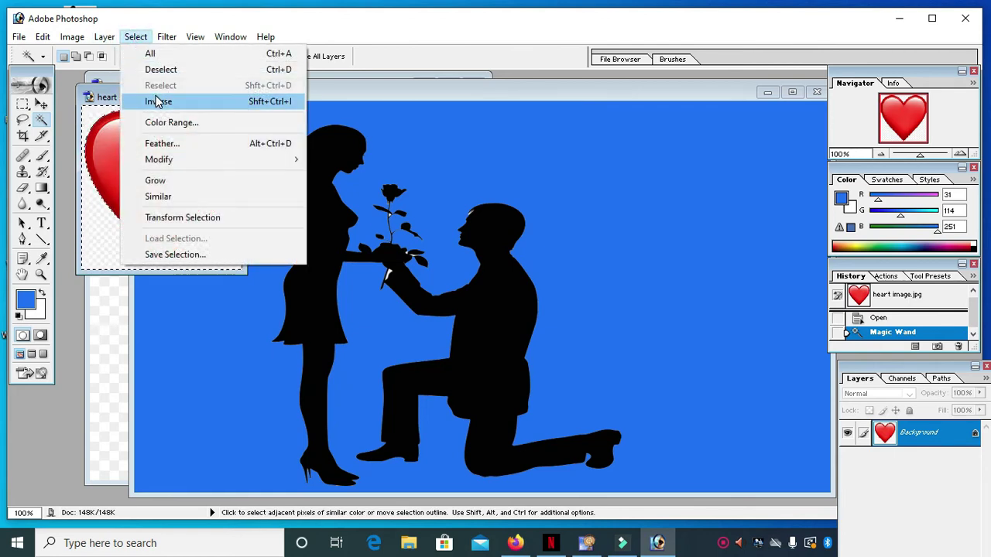
pyautogui.click(158, 101)
pyautogui.click(42, 105)
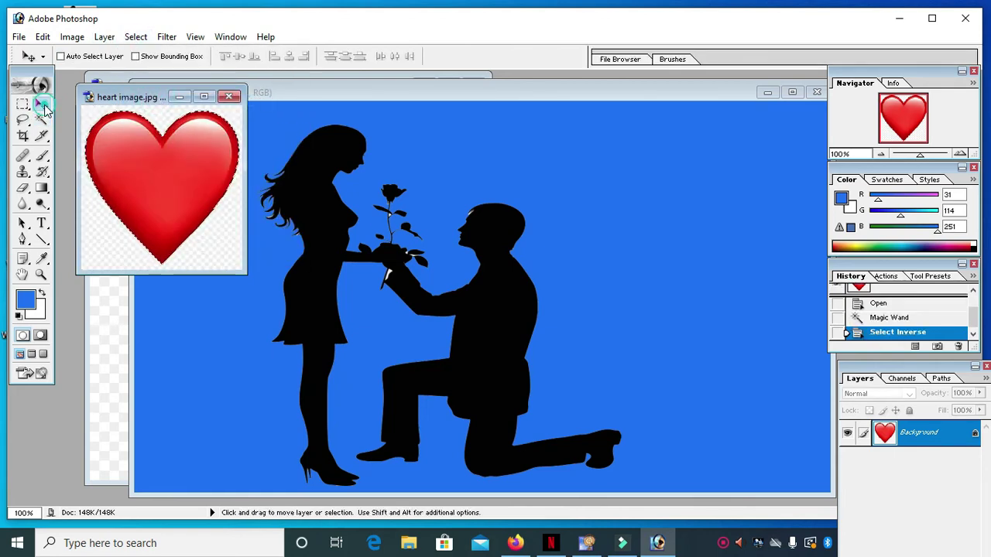
# Drag the heart into the scene as Layer 2, shrink it, and place it on the man's chest.
pyautogui.moveTo(144, 171)
pyautogui.mouseDown()
pyautogui.moveTo(467, 308)
pyautogui.moveTo(589, 330)
pyautogui.moveTo(494, 333)
pyautogui.mouseUp()
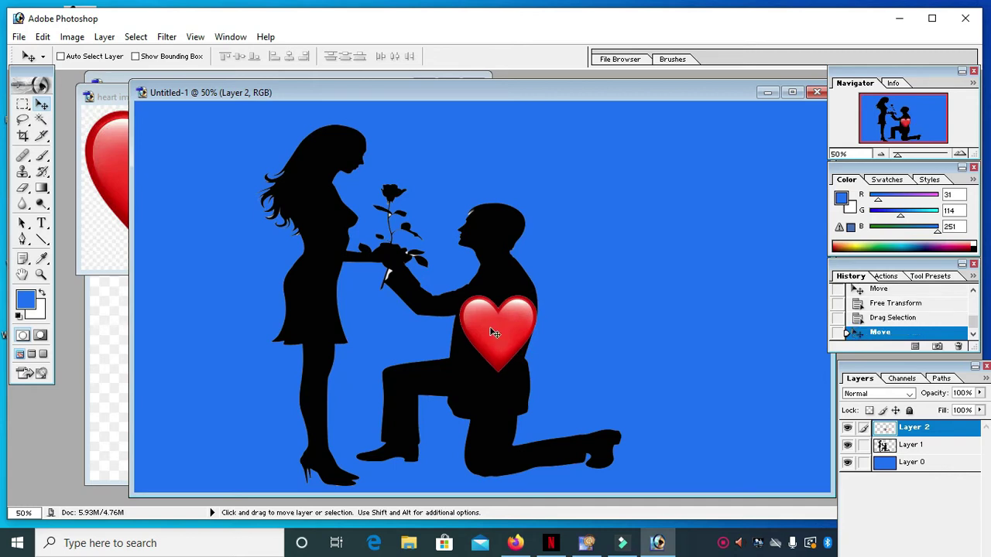
pyautogui.hotkey('ctrl', 't')
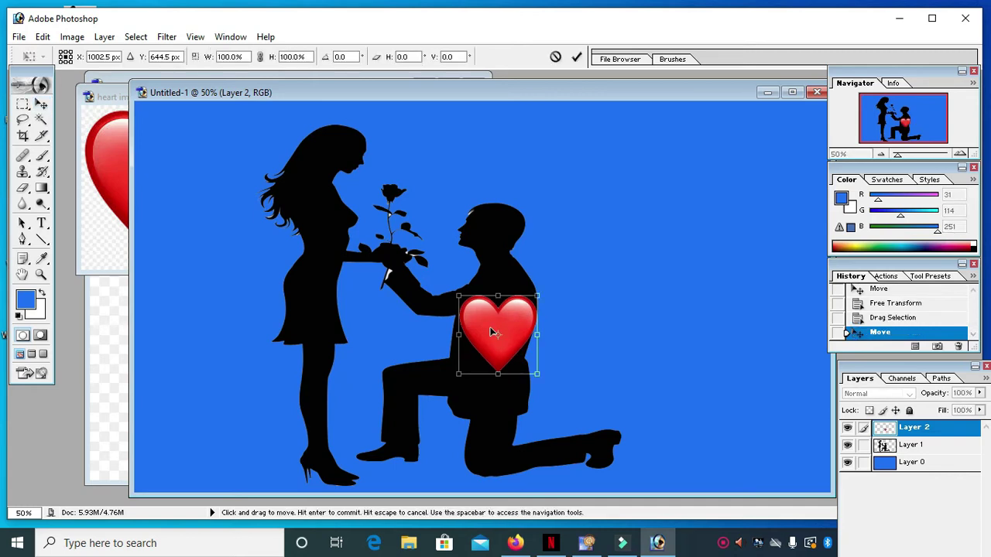
pyautogui.moveTo(458, 296)
pyautogui.mouseDown()
pyautogui.moveTo(490, 335)
pyautogui.moveTo(478, 342)
pyautogui.mouseUp()
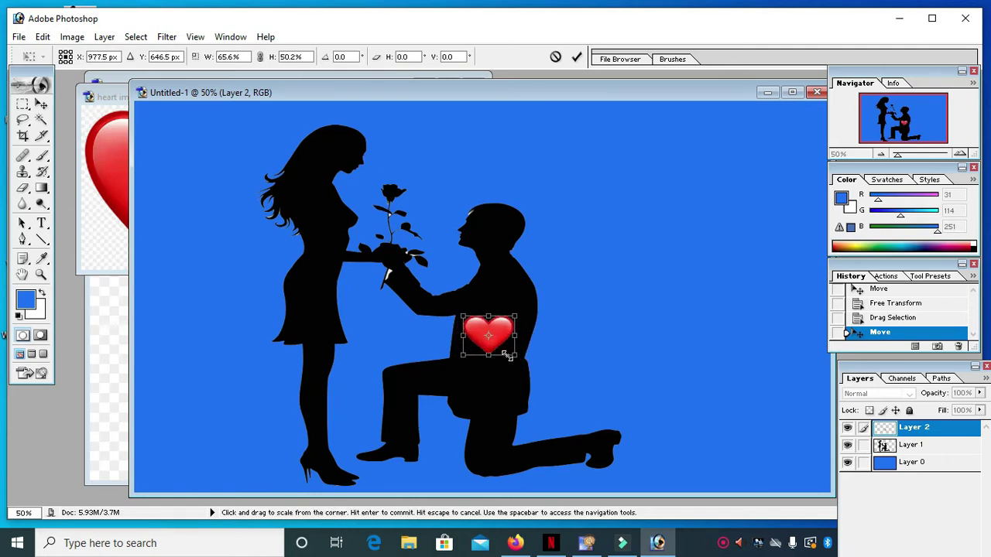
pyautogui.moveTo(512, 356); pyautogui.dragTo(501, 348)
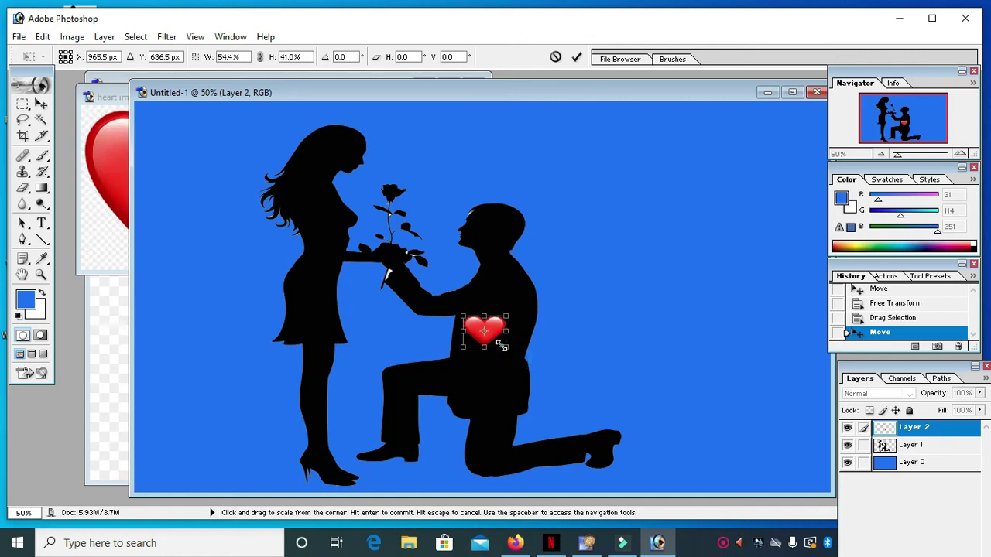
pyautogui.click(576, 58)
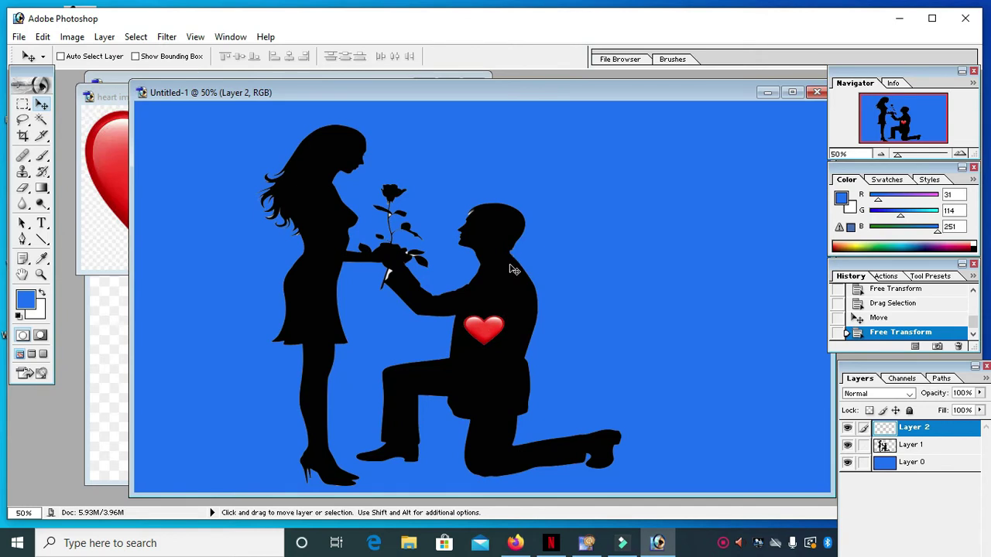
pyautogui.moveTo(482, 335); pyautogui.dragTo(490, 341)
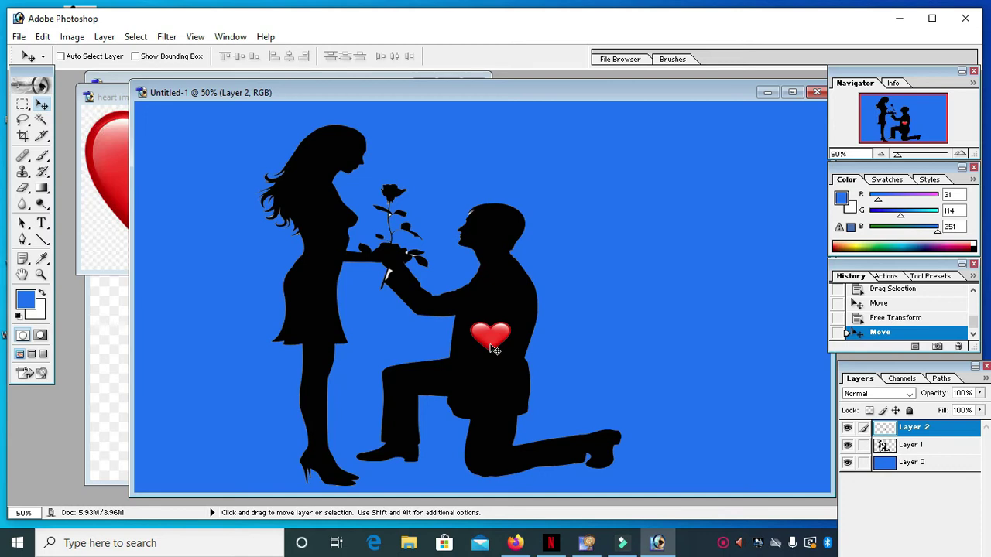
# Duplicate the heart layer five times and enlarge Layer 2 copy to 127.7% beside the first heart.
pyautogui.hotkey('ctrl', 'j')
pyautogui.hotkey('ctrl', 'j')
pyautogui.hotkey('ctrl', 'j')
pyautogui.hotkey('ctrl', 'j')
pyautogui.hotkey('ctrl', 'j')
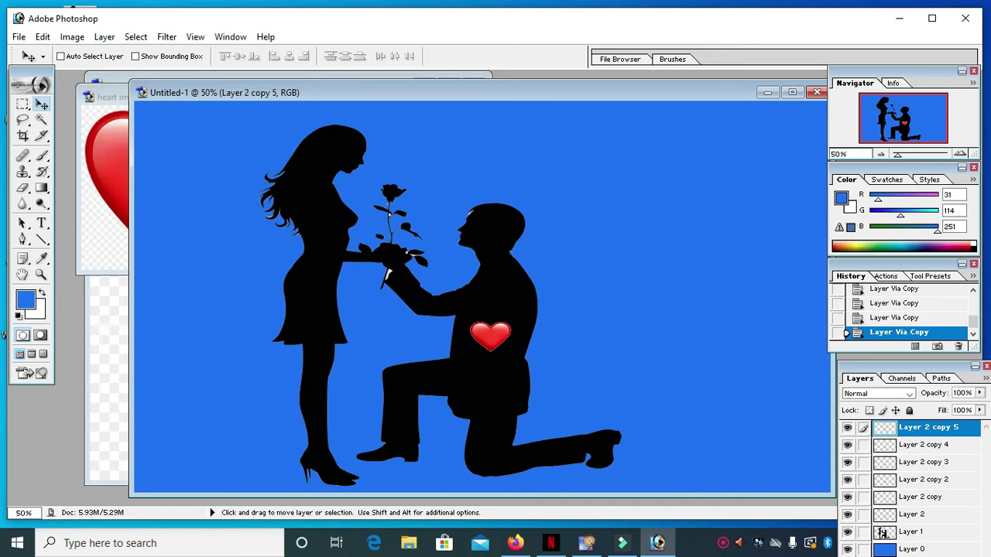
pyautogui.click(917, 500)
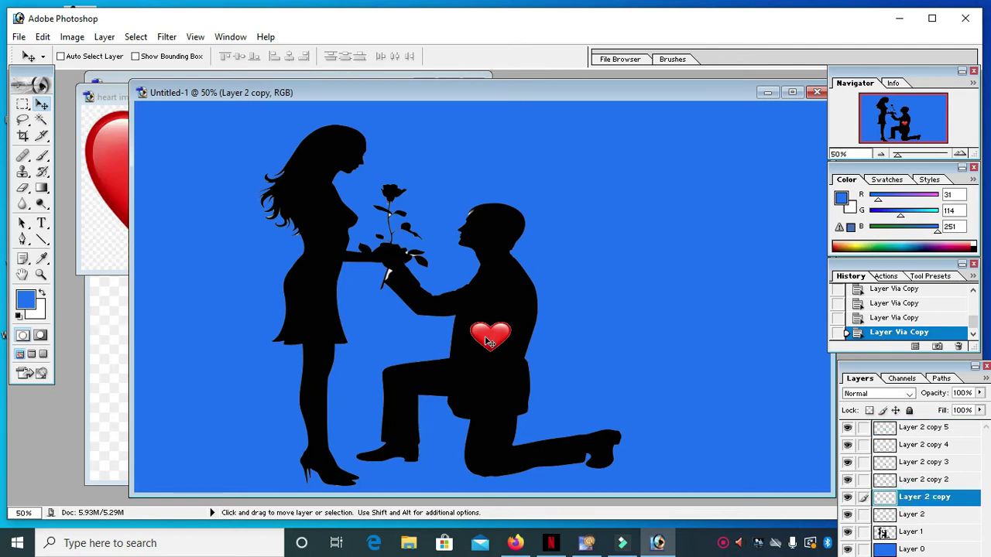
pyautogui.moveTo(493, 337); pyautogui.dragTo(454, 331)
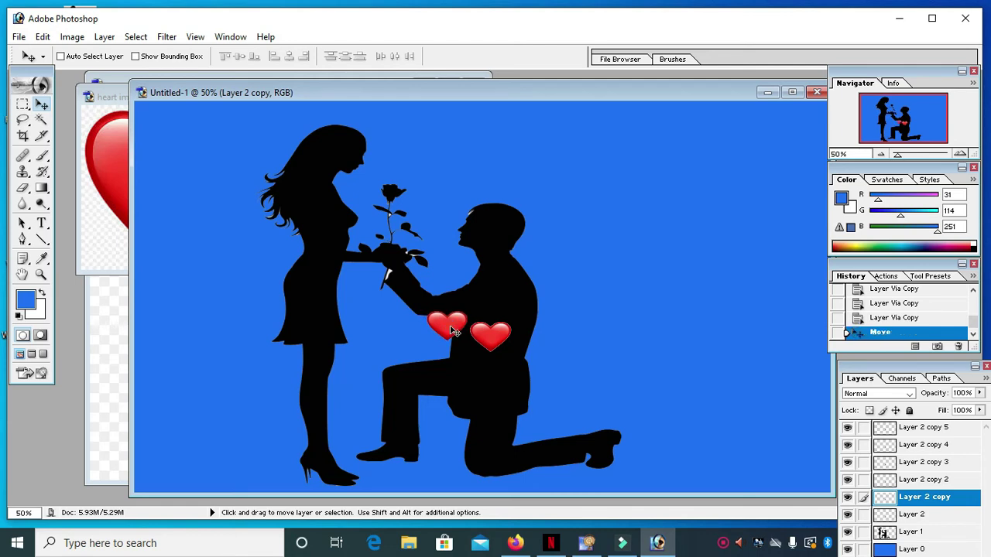
pyautogui.hotkey('ctrl', 't')
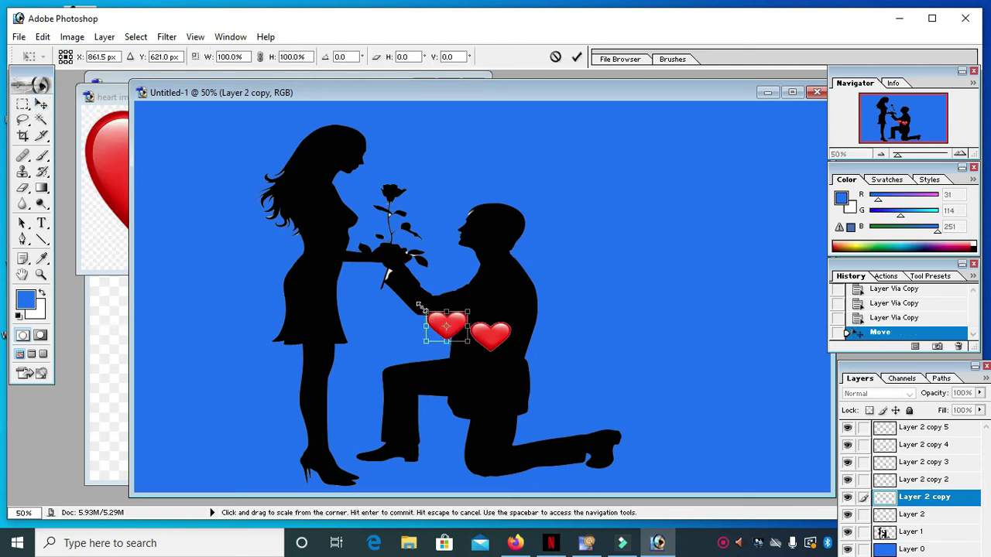
pyautogui.moveTo(419, 307)
pyautogui.mouseDown()
pyautogui.moveTo(410, 298)
pyautogui.moveTo(431, 325)
pyautogui.mouseUp()
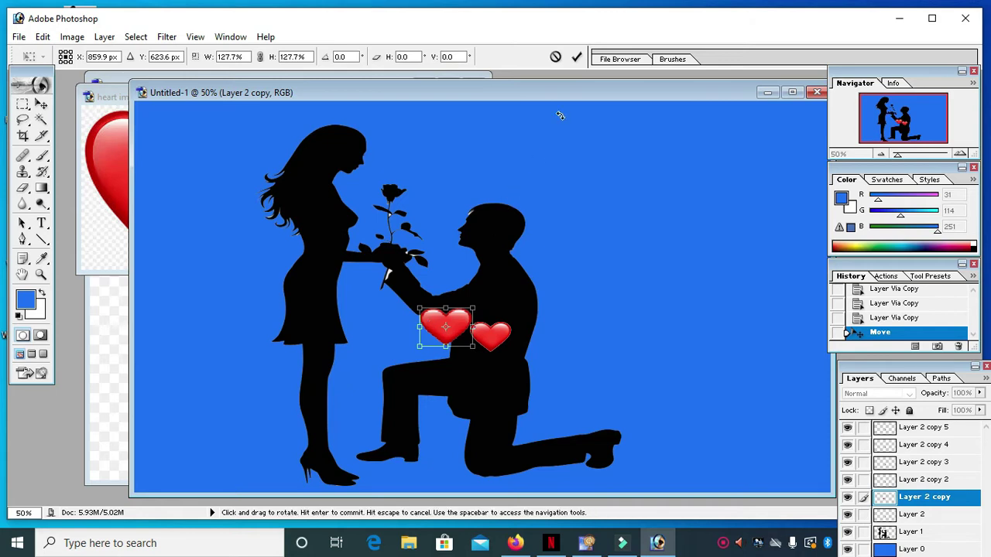
pyautogui.click(577, 60)
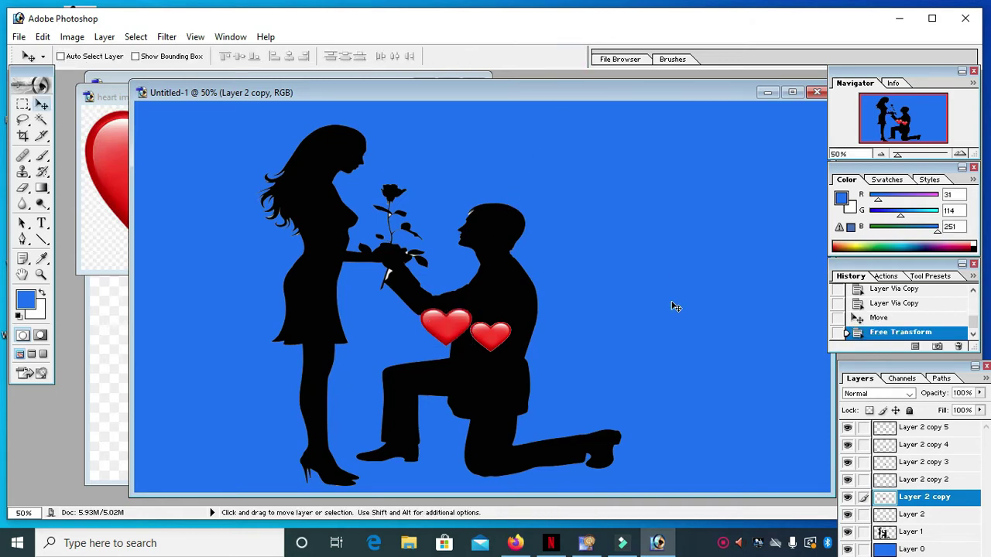
# Move Layer 2 copy 2's heart further left toward the woman and enlarge it.
pyautogui.click(907, 481)
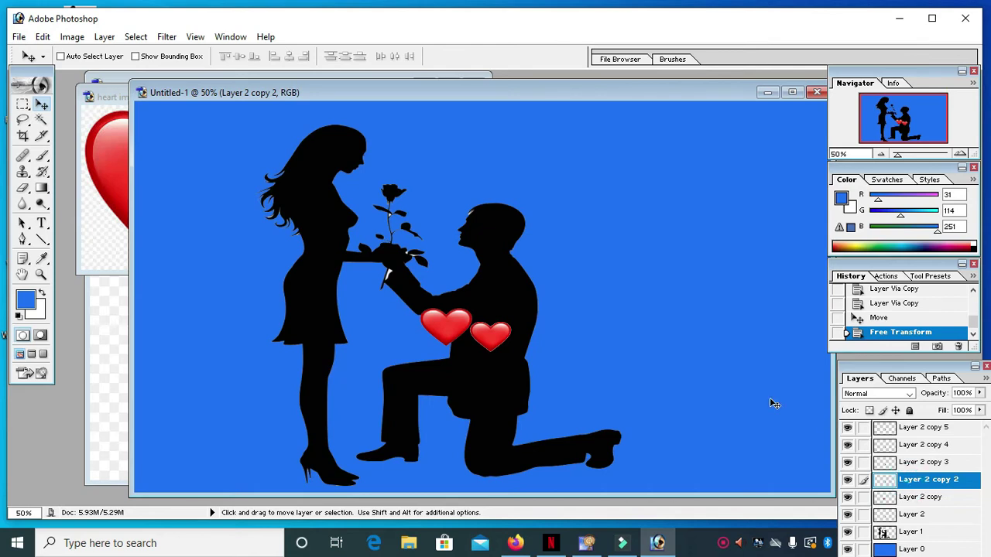
pyautogui.moveTo(486, 341); pyautogui.dragTo(397, 315)
pyautogui.hotkey('ctrl', 't')
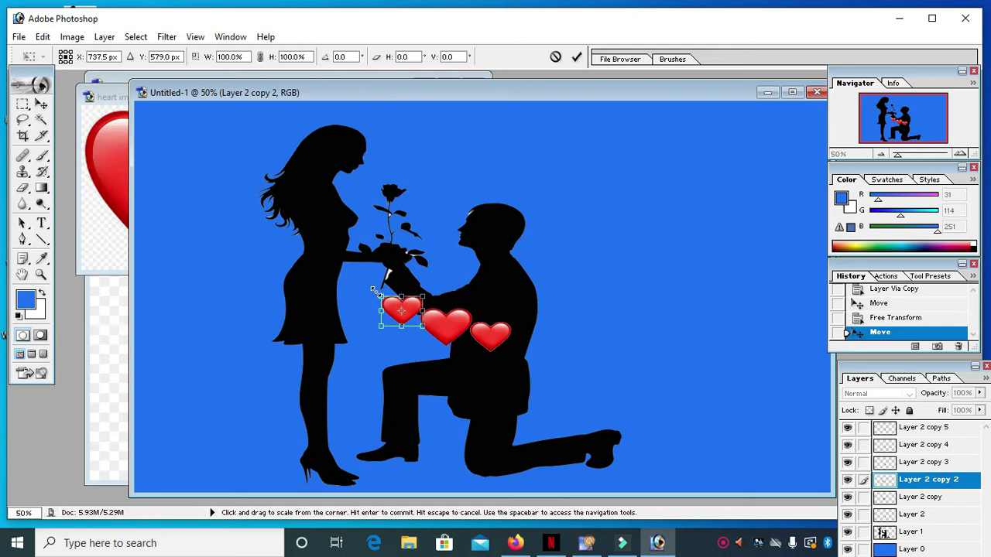
pyautogui.moveTo(375, 294); pyautogui.dragTo(360, 279)
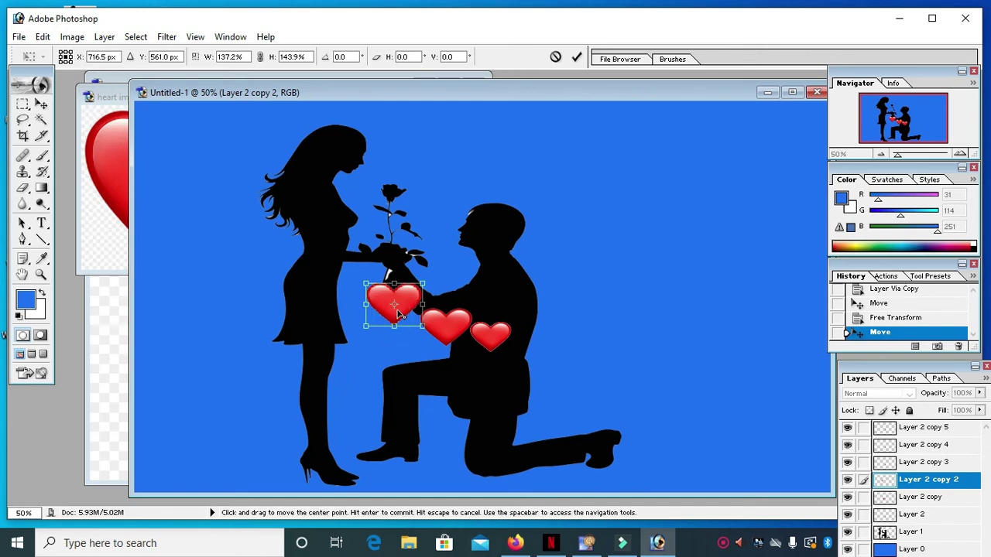
pyautogui.moveTo(394, 304); pyautogui.dragTo(397, 311)
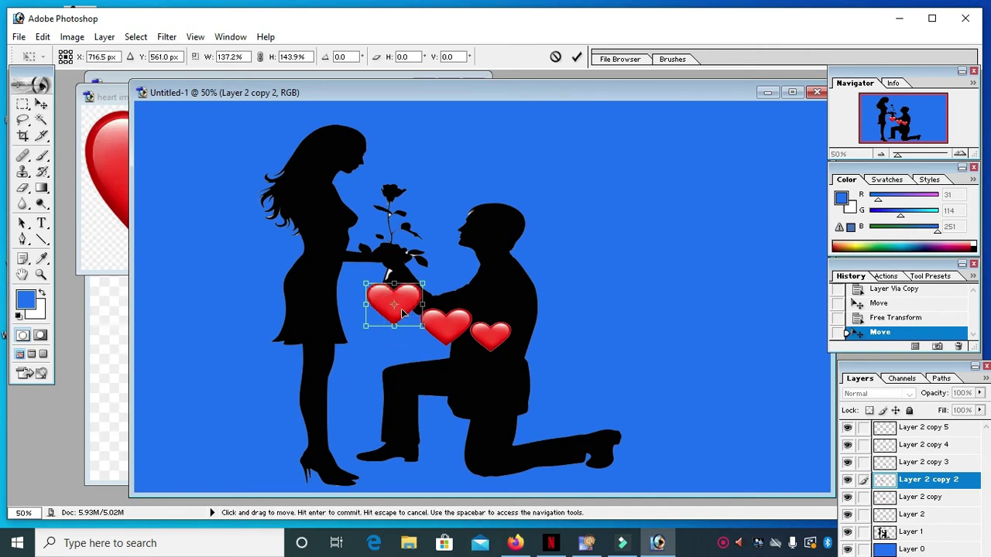
pyautogui.moveTo(408, 307); pyautogui.dragTo(412, 312)
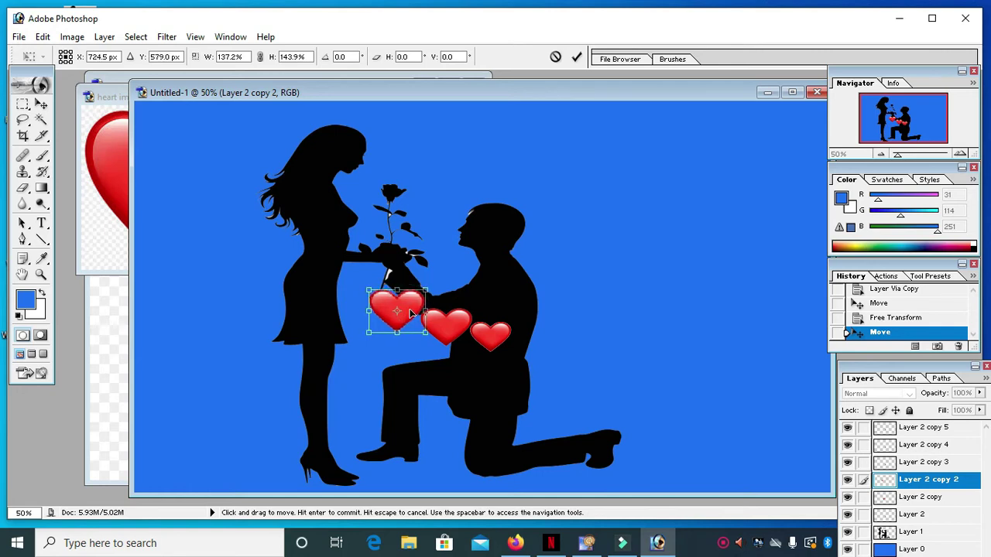
pyautogui.click(576, 58)
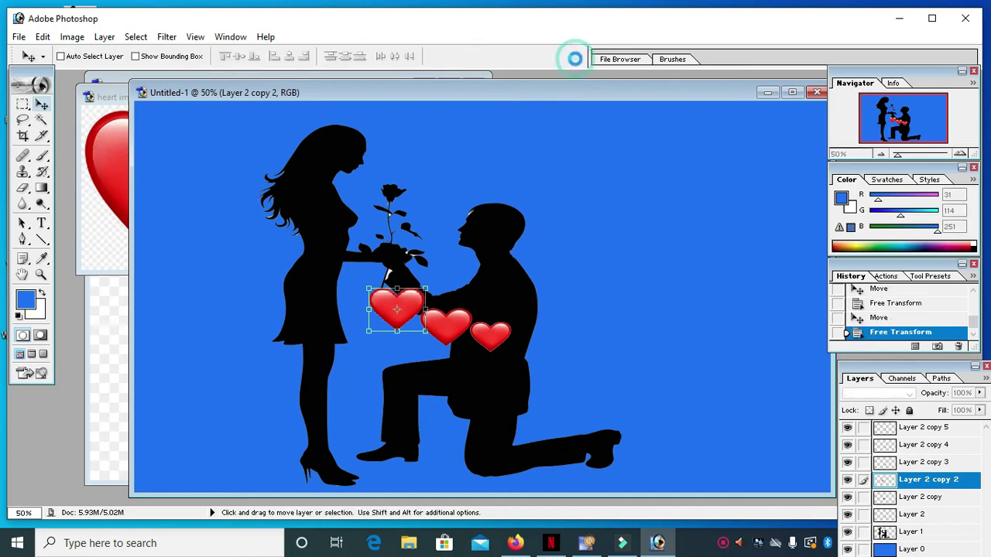
# Move Layer 2 copy 3's heart to the woman's waist and enlarge it to about 148%.
pyautogui.click(932, 462)
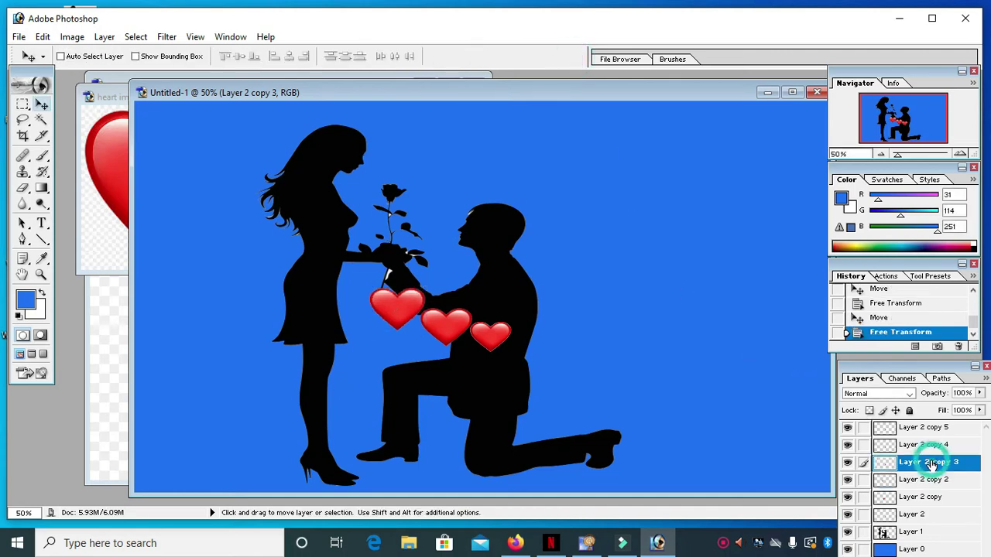
pyautogui.moveTo(488, 333); pyautogui.dragTo(341, 287)
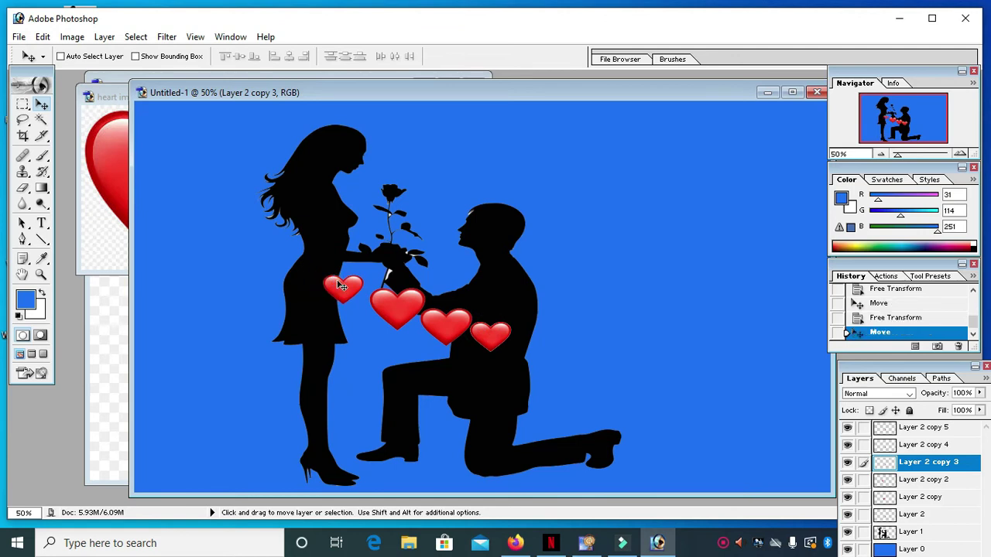
pyautogui.hotkey('ctrl', 't')
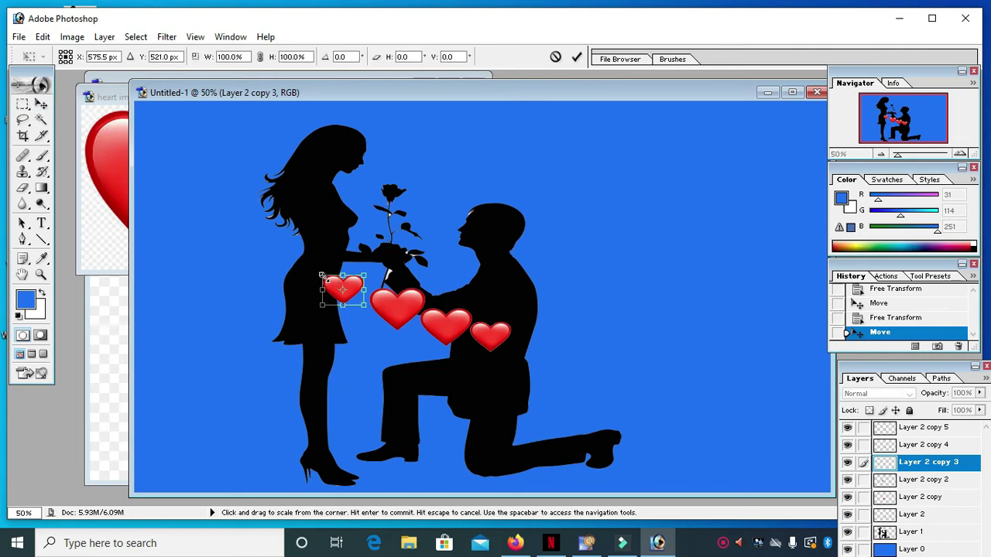
pyautogui.moveTo(321, 275); pyautogui.dragTo(303, 261)
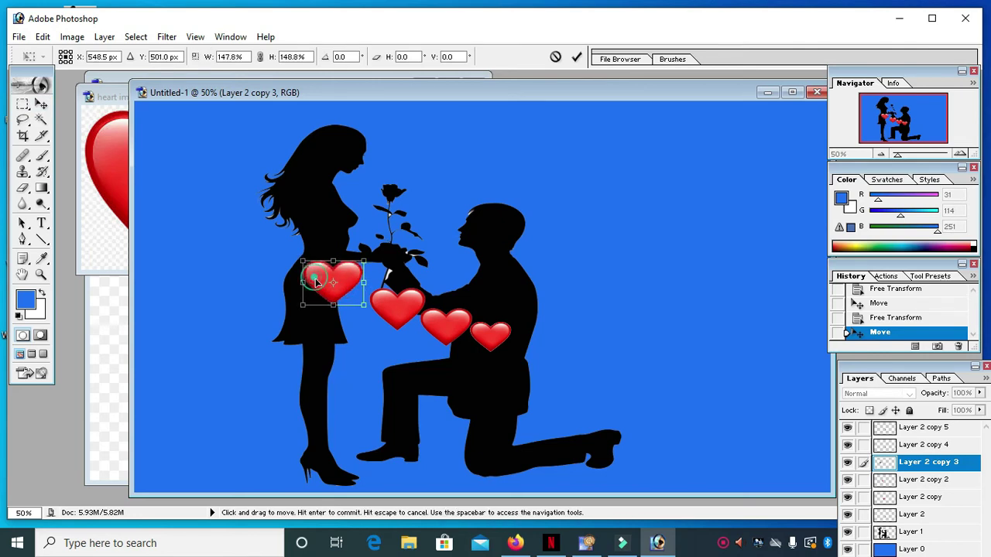
pyautogui.moveTo(316, 281); pyautogui.dragTo(325, 291)
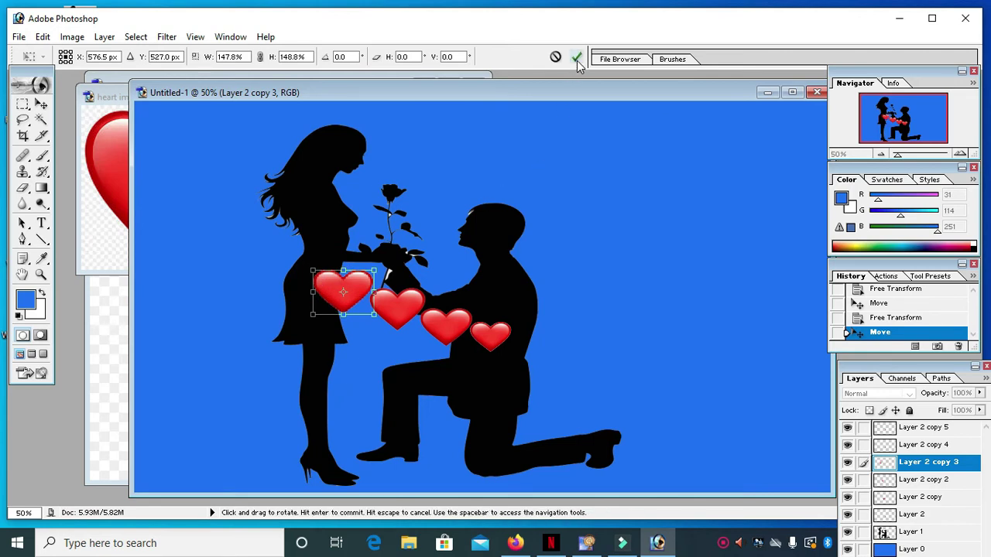
pyautogui.moveTo(332, 303); pyautogui.dragTo(338, 295)
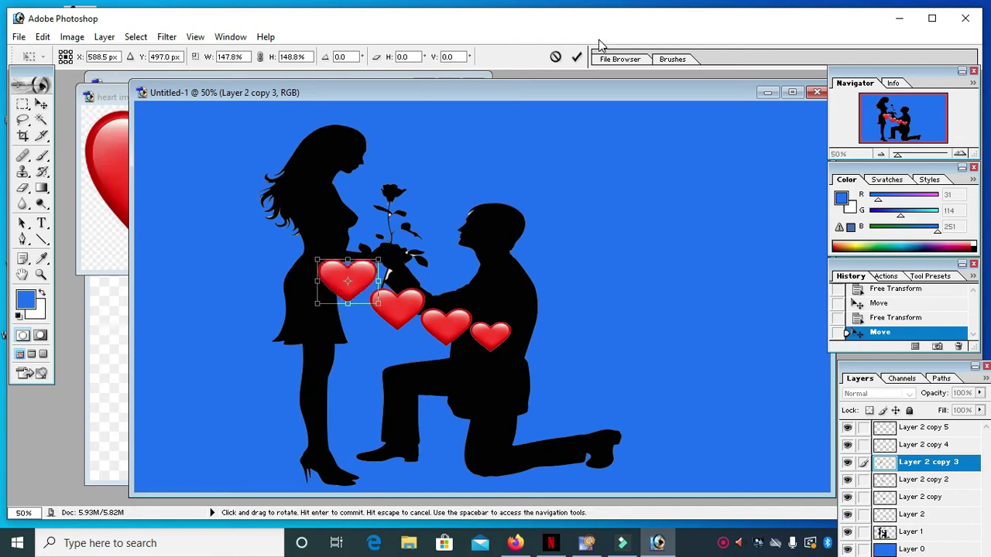
pyautogui.click(576, 58)
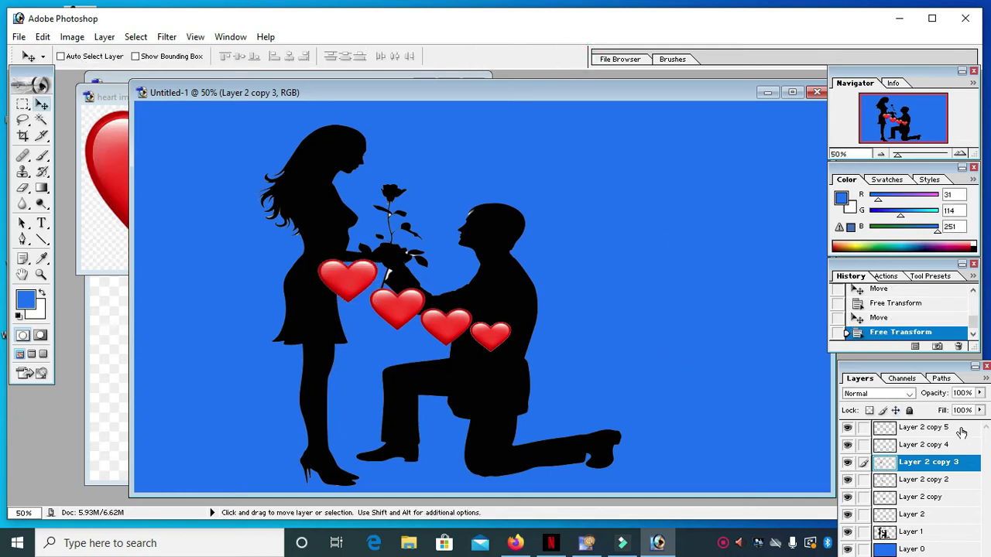
# Move Layer 2 copy 4's small heart up onto the woman's chest.
pyautogui.click(946, 447)
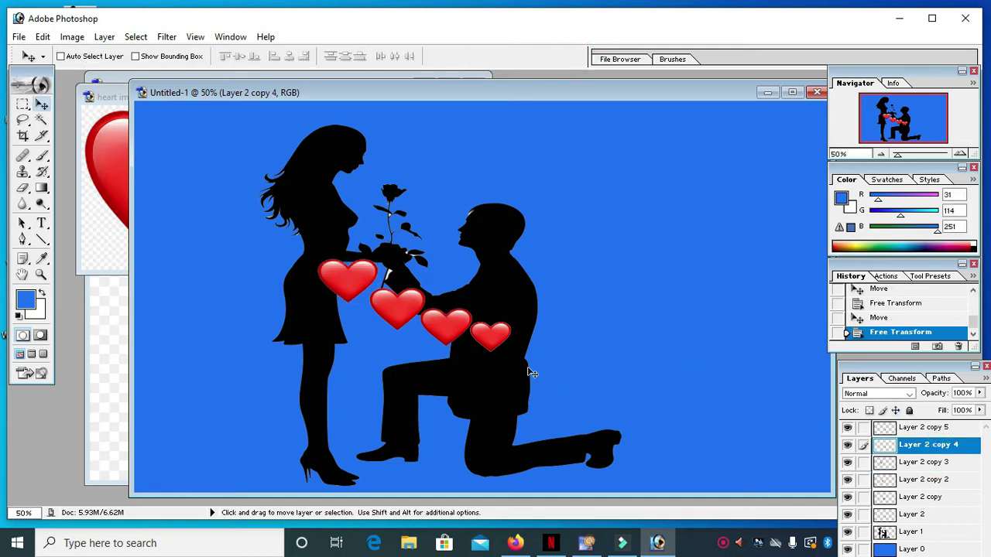
pyautogui.click(348, 279)
pyautogui.moveTo(348, 278); pyautogui.dragTo(326, 241)
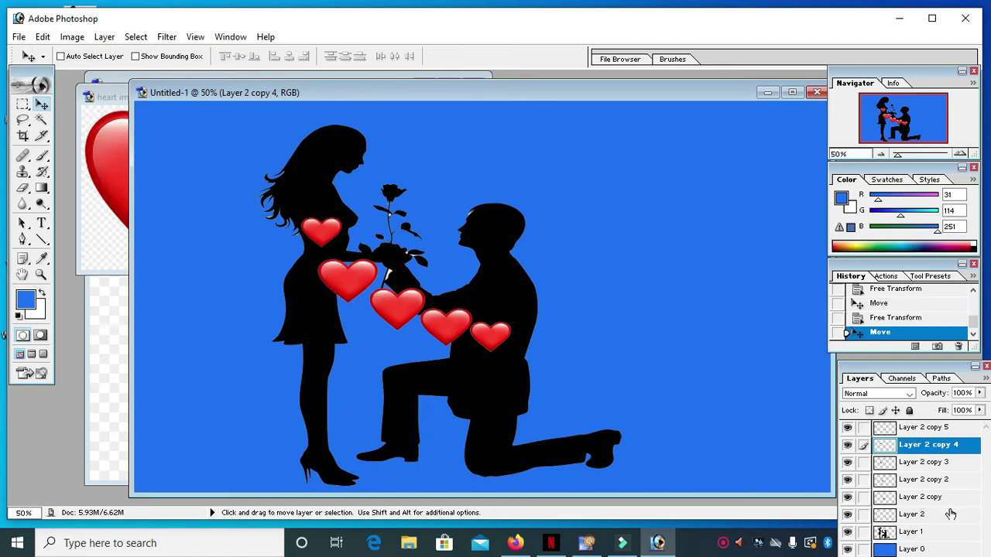
pyautogui.click(927, 499)
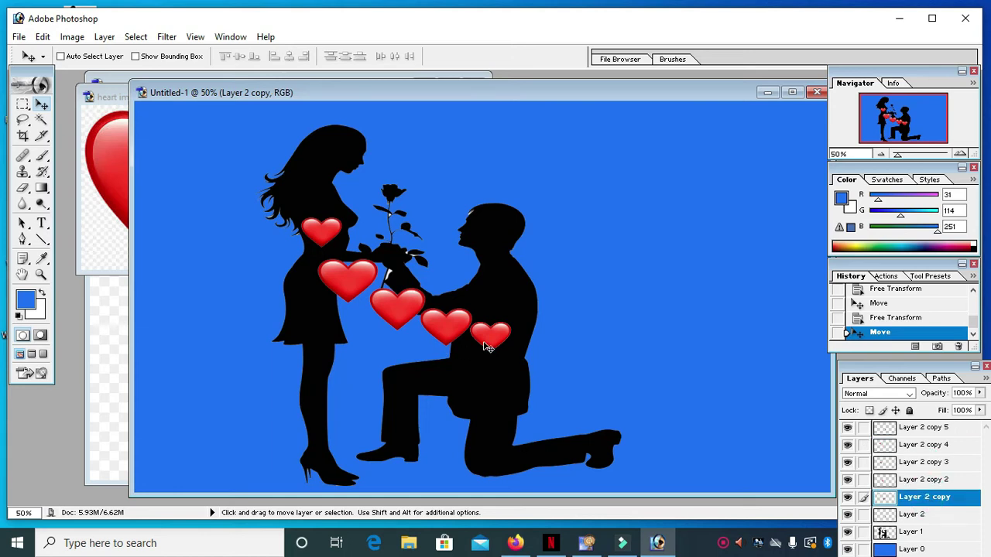
# Recolour the Layer 2 copy heart pink with a Hue shift of -44.
pyautogui.hotkey('ctrl', 'u')
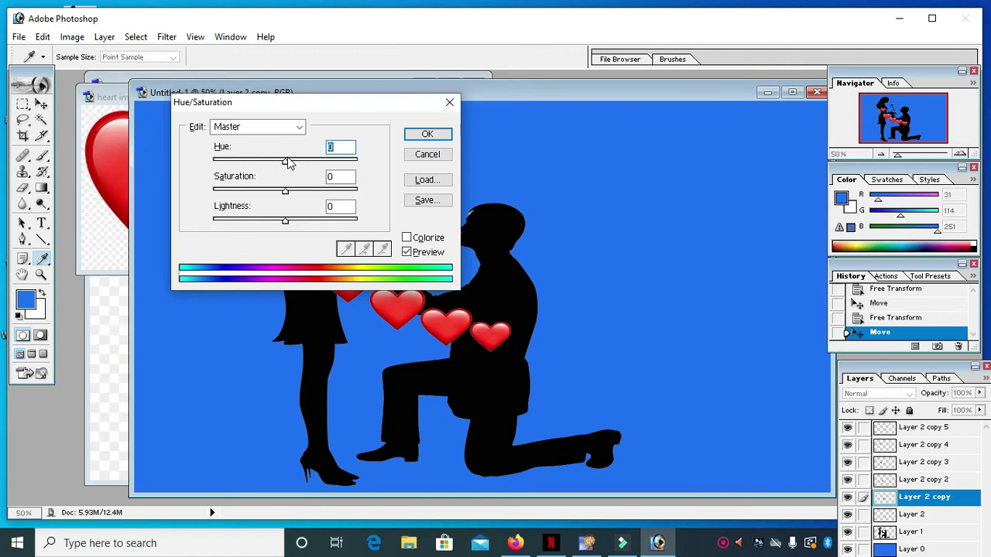
pyautogui.moveTo(285, 162); pyautogui.dragTo(256, 165)
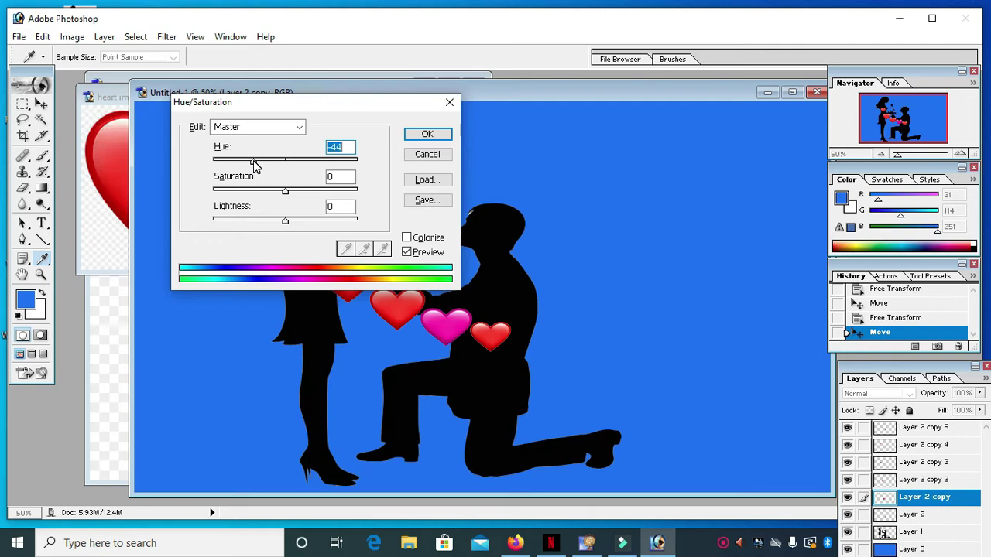
pyautogui.click(418, 137)
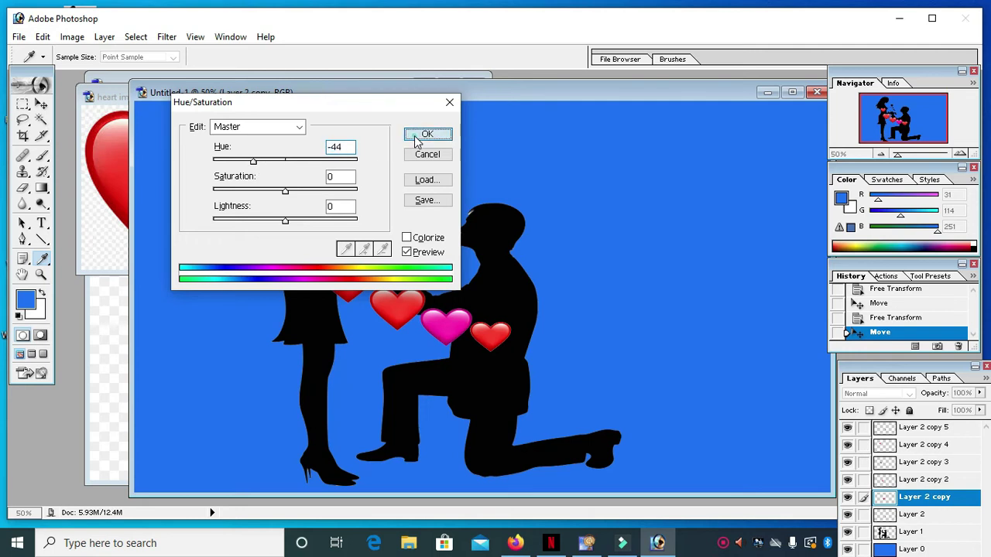
# Recolour the Layer 2 copy 2 heart orange with a Hue shift of +31.
pyautogui.click(934, 481)
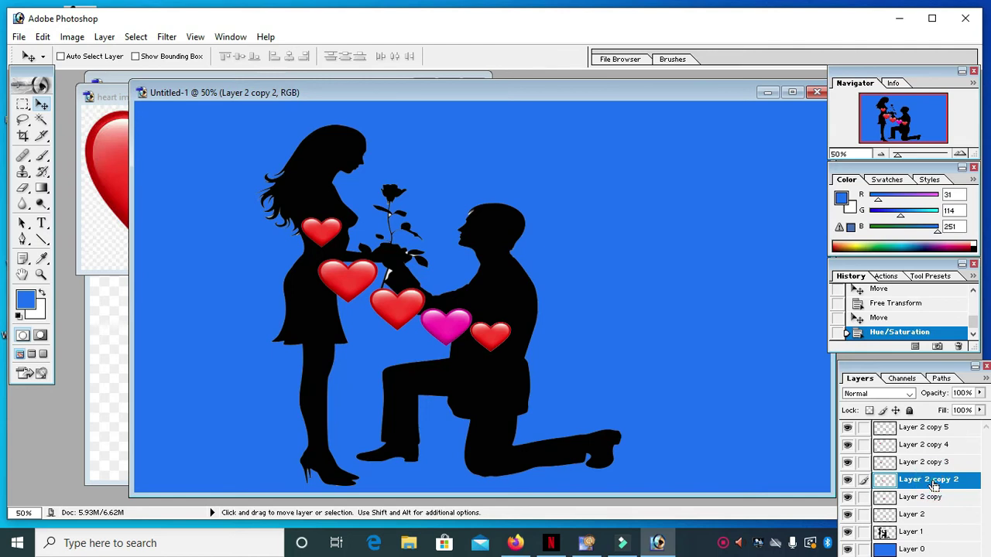
pyautogui.hotkey('ctrl', 'u')
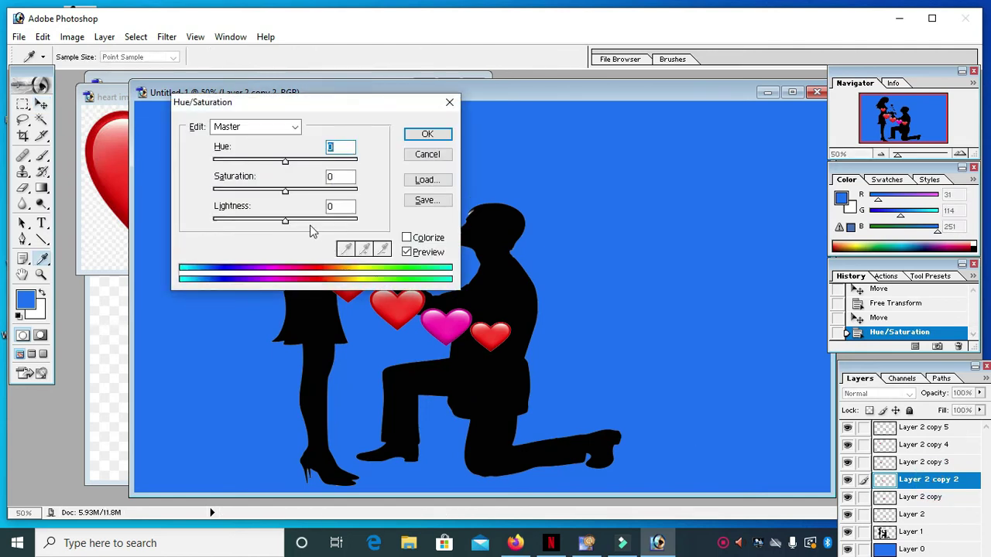
pyautogui.moveTo(287, 161); pyautogui.dragTo(308, 167)
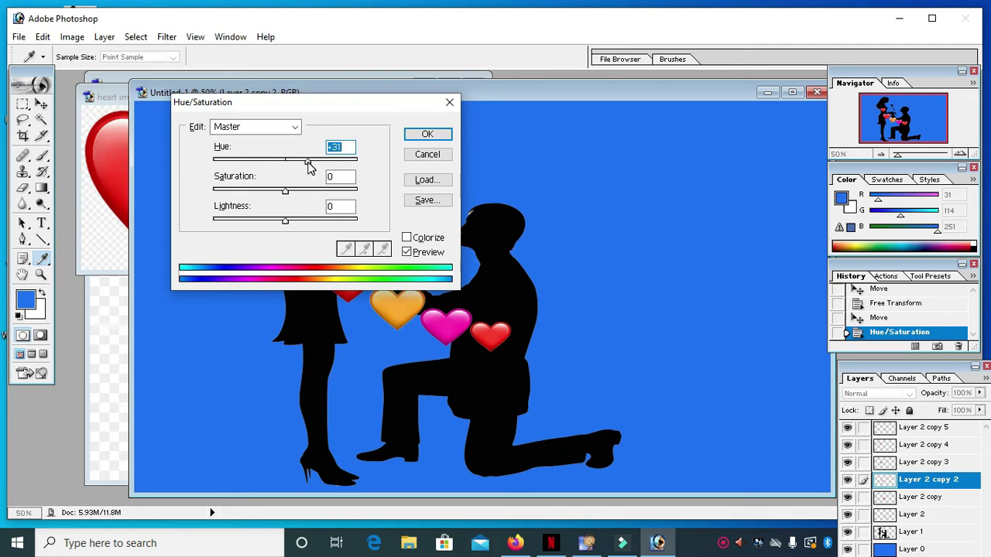
pyautogui.click(426, 134)
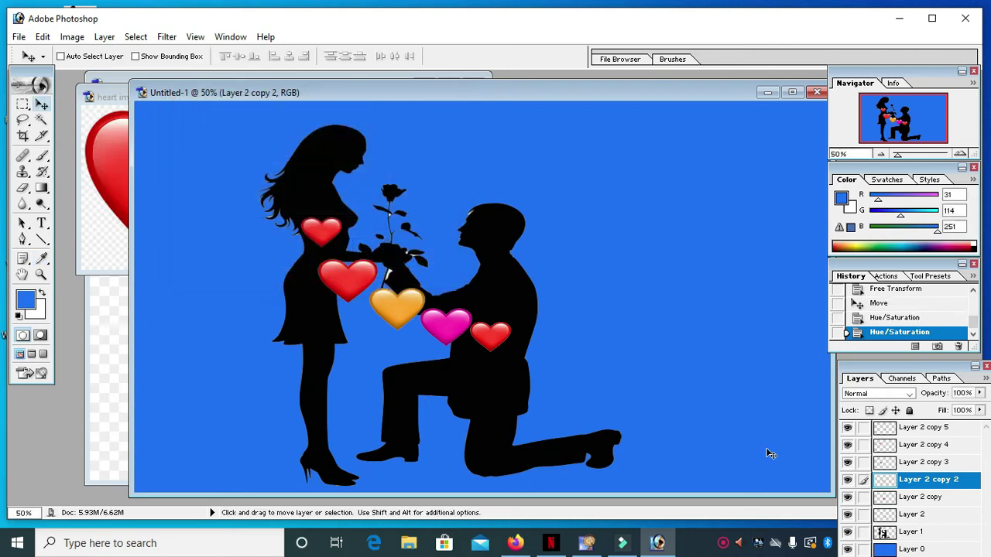
# Turn the Layer 2 copy 3 heart purple (Hue -101) and move Layer 2 copy 5 lower right.
pyautogui.click(921, 462)
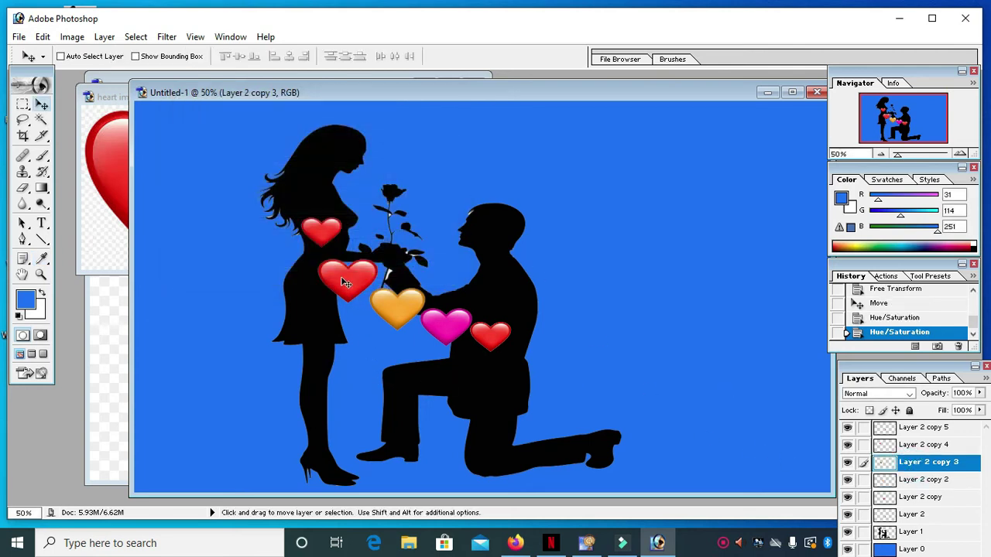
pyautogui.hotkey('ctrl', 'u')
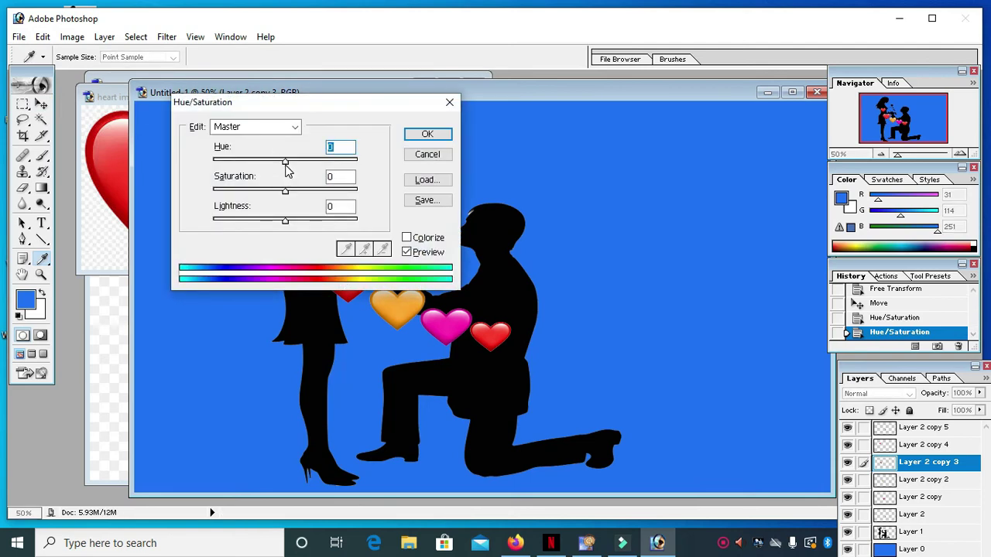
pyautogui.moveTo(314, 103); pyautogui.dragTo(611, 170)
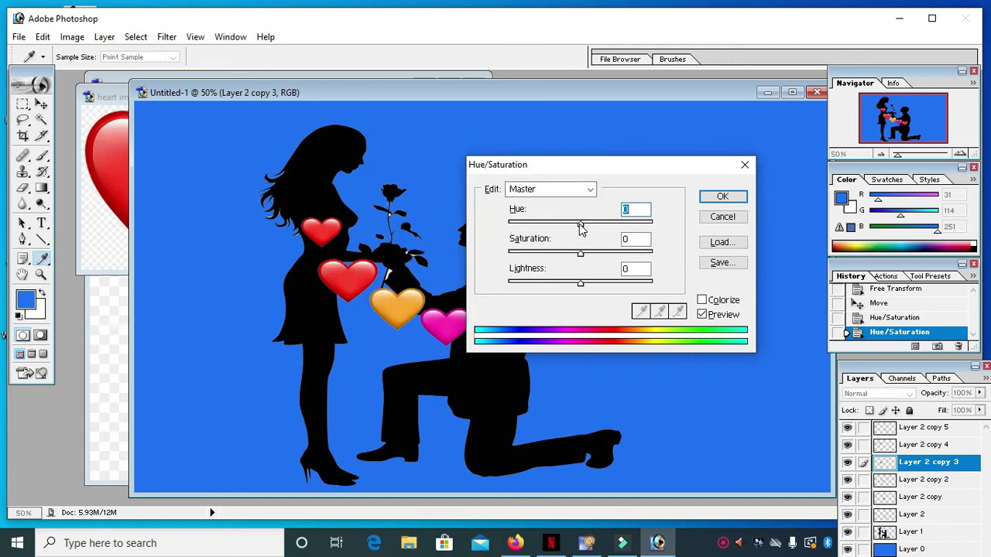
pyautogui.moveTo(580, 224); pyautogui.dragTo(532, 231)
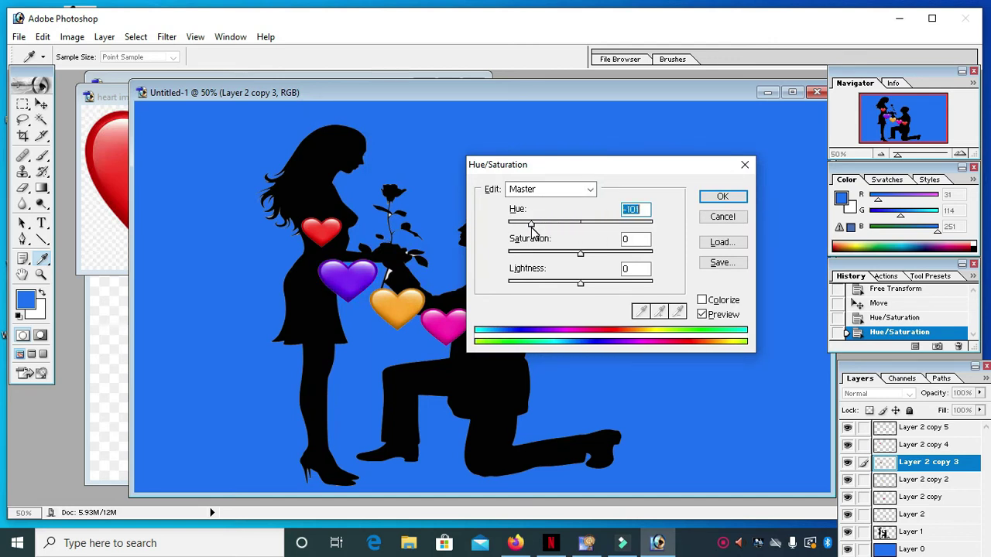
pyautogui.click(729, 196)
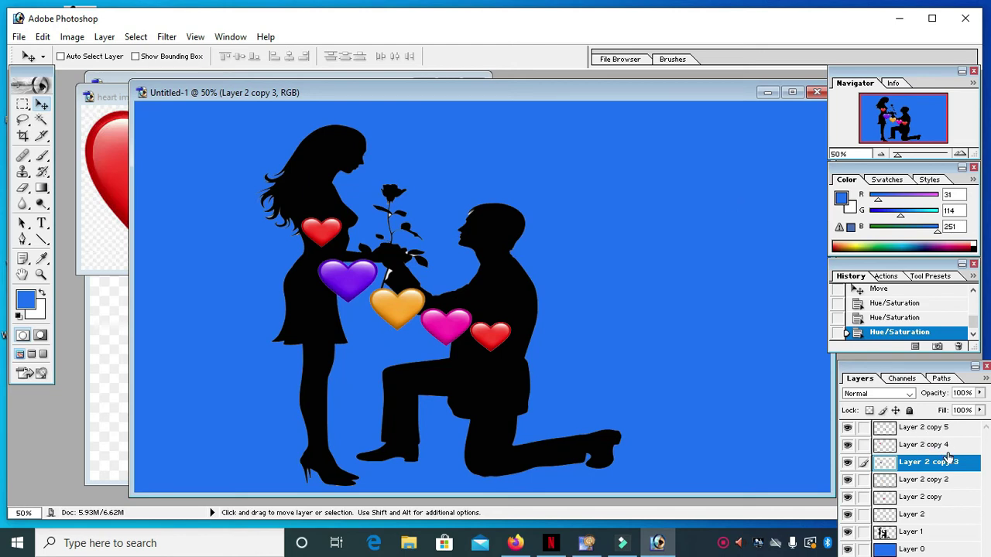
pyautogui.click(921, 428)
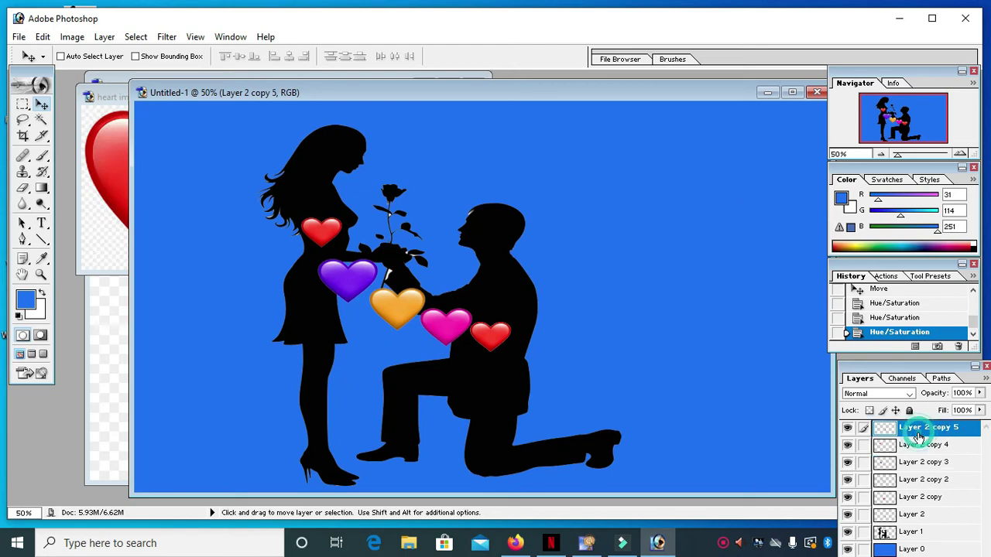
pyautogui.moveTo(334, 316); pyautogui.dragTo(446, 376)
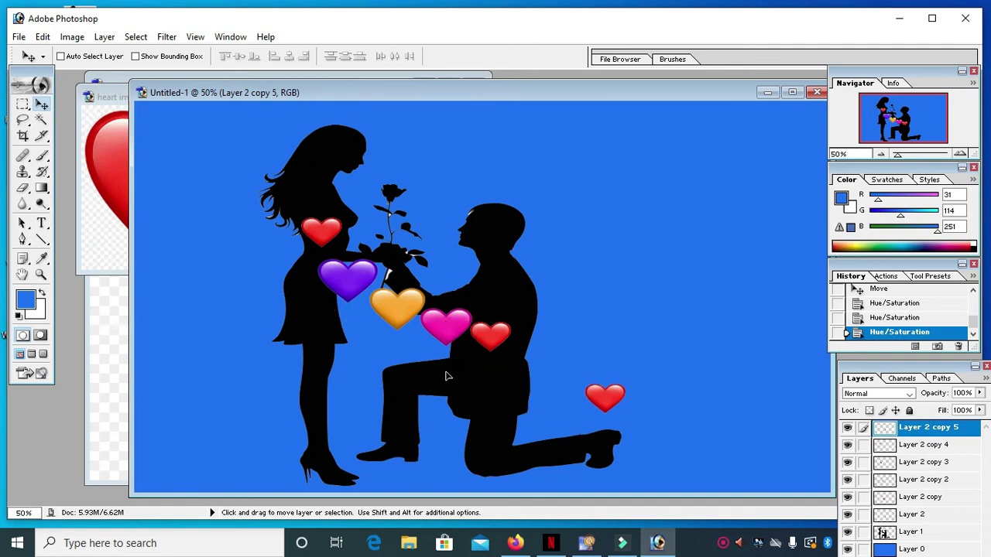
# Delete the extra Layer 2 copy 5 heart layer.
pyautogui.rightClick(944, 433)
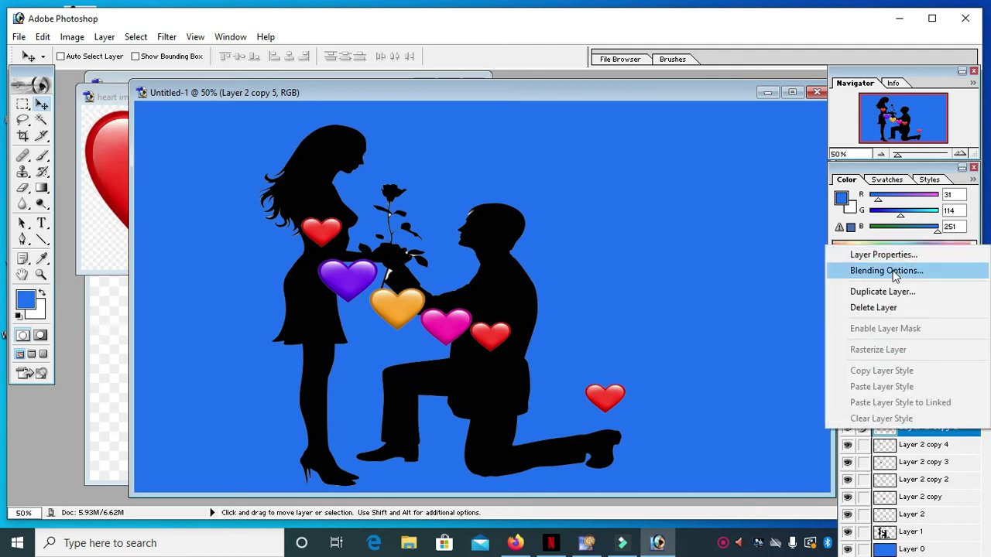
pyautogui.click(892, 308)
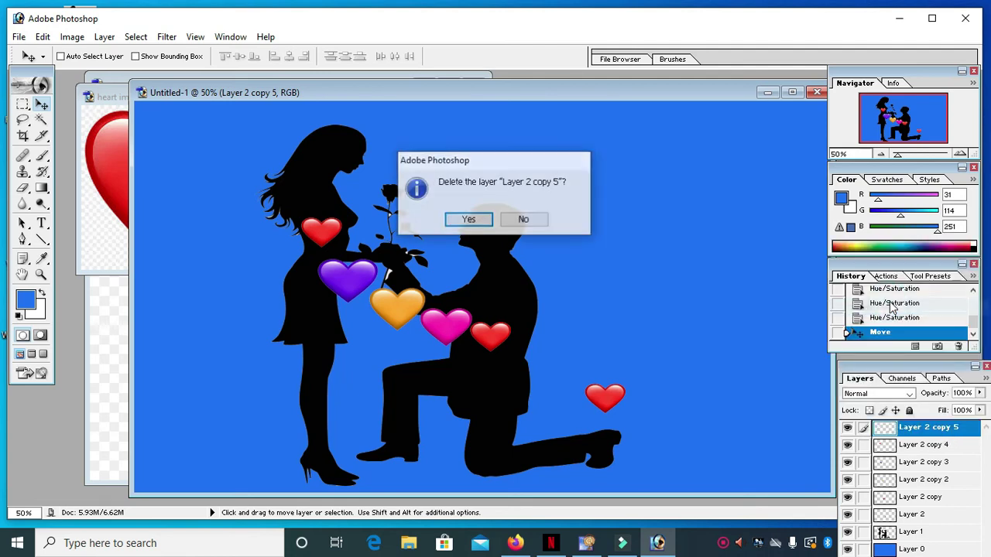
pyautogui.click(477, 223)
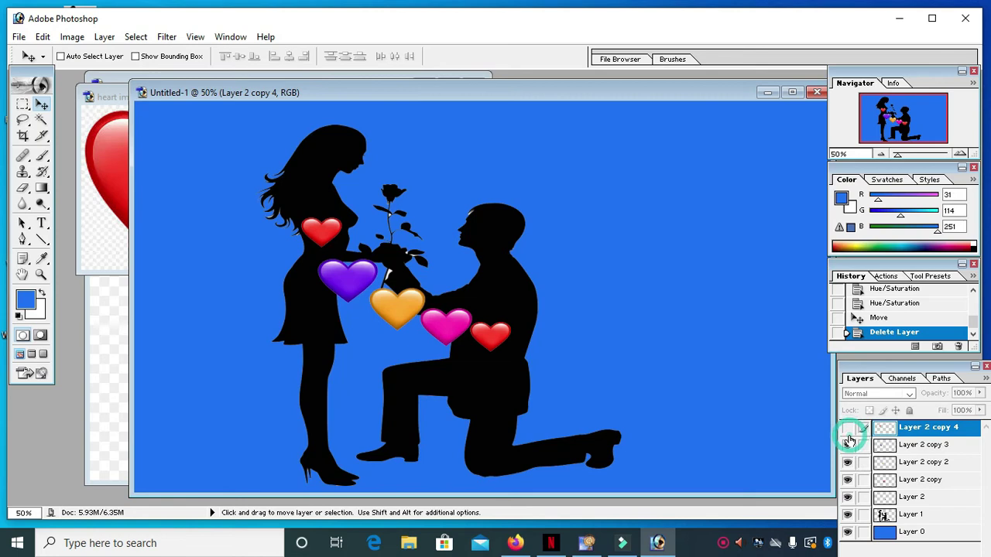
# Hide all five heart layers, leaving the couple silhouette visible on blue.
pyautogui.click(847, 429)
pyautogui.click(848, 445)
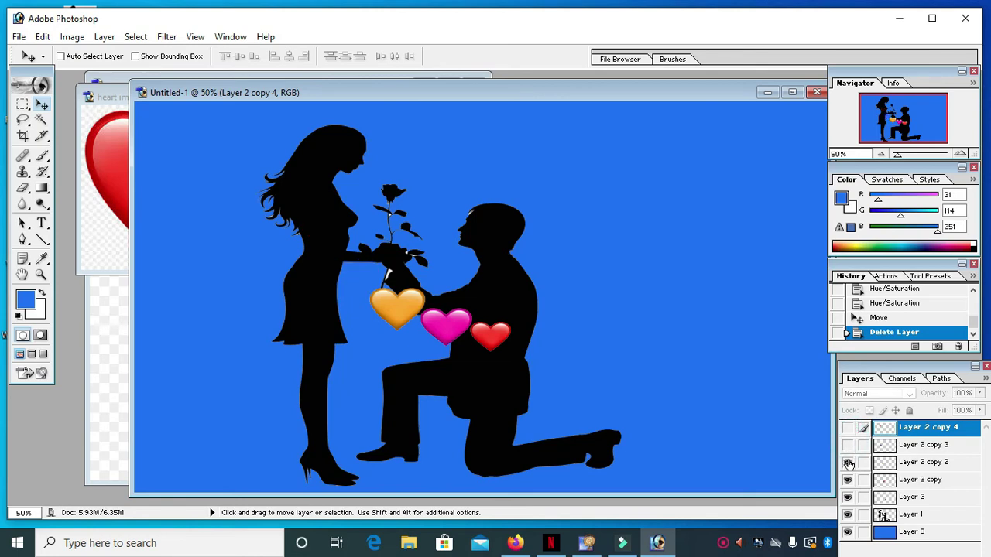
pyautogui.click(848, 462)
pyautogui.click(848, 480)
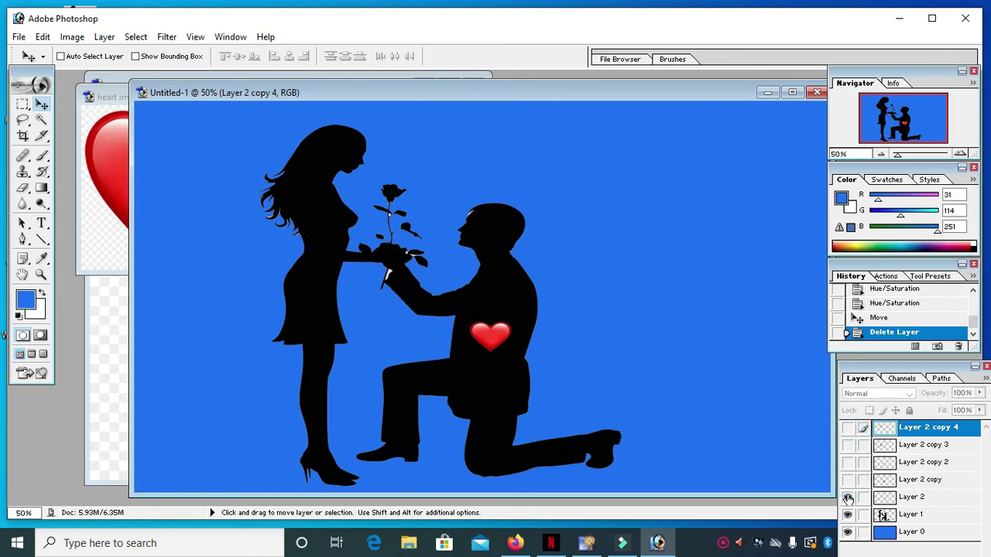
pyautogui.click(848, 498)
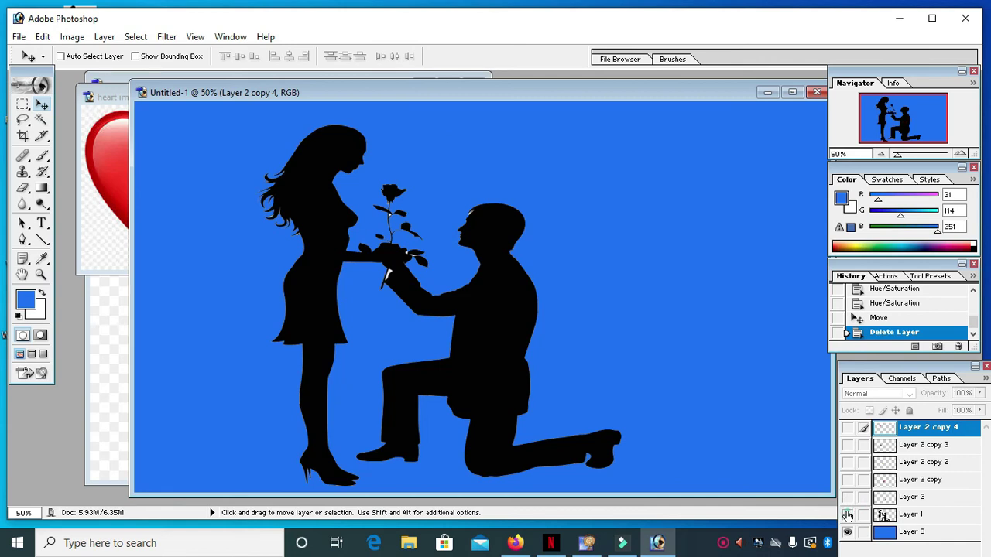
pyautogui.click(848, 515)
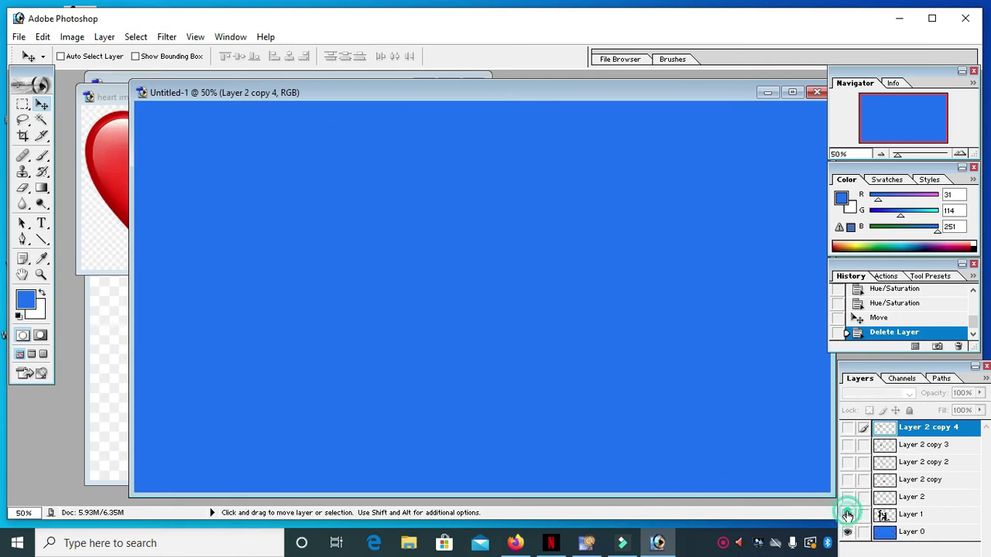
pyautogui.click(848, 515)
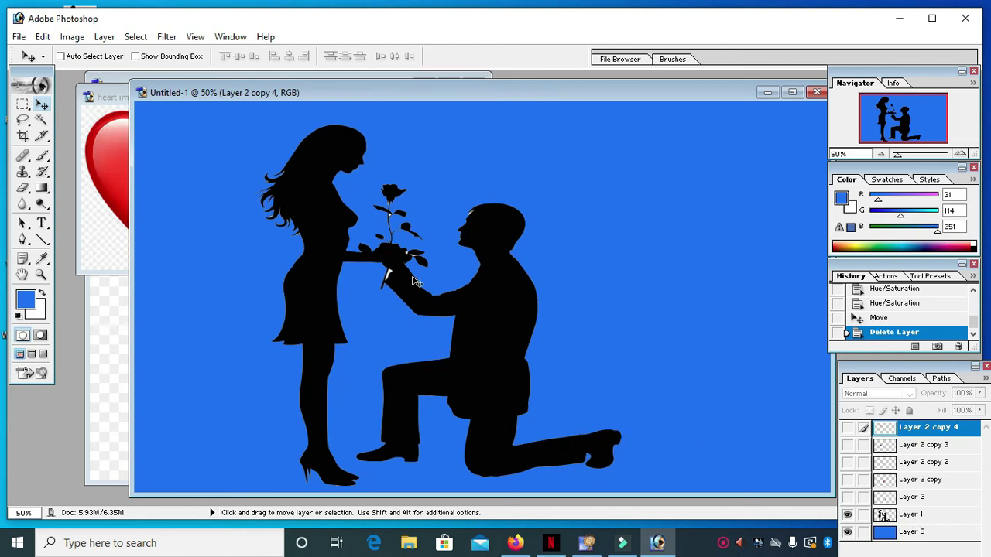
# Send the image to ImageReady, maximize it, and duplicate the first frame as frame 2.
pyautogui.click(31, 370)
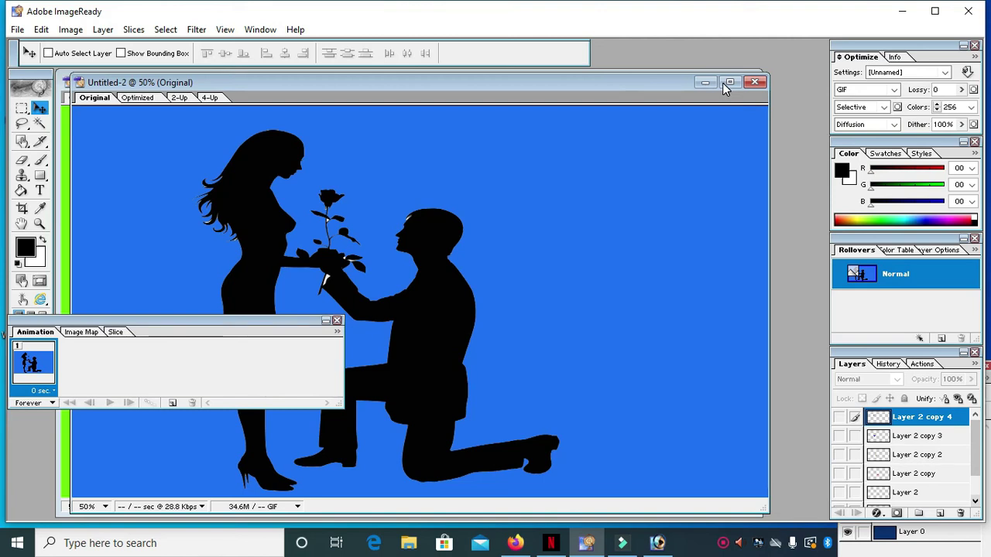
pyautogui.click(724, 82)
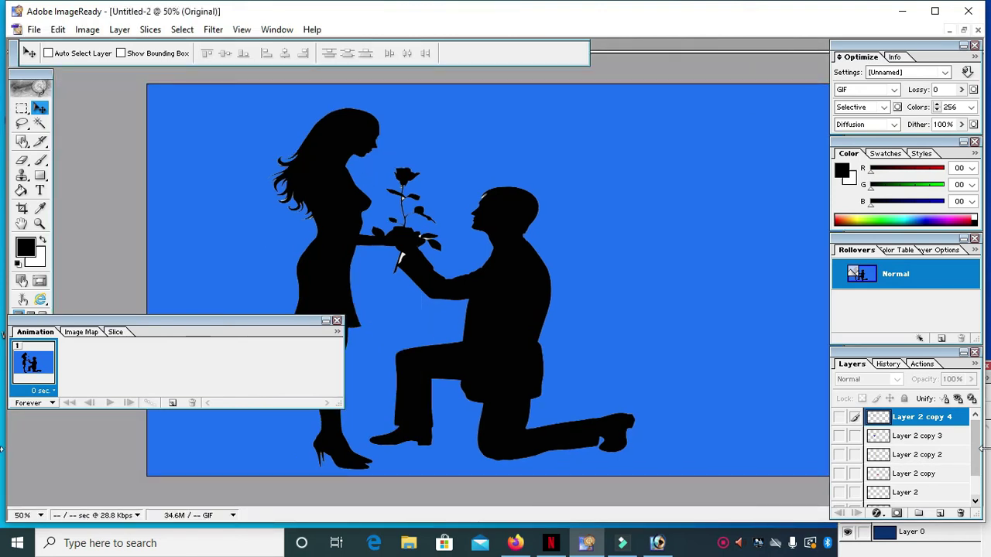
pyautogui.moveTo(975, 447); pyautogui.dragTo(980, 477)
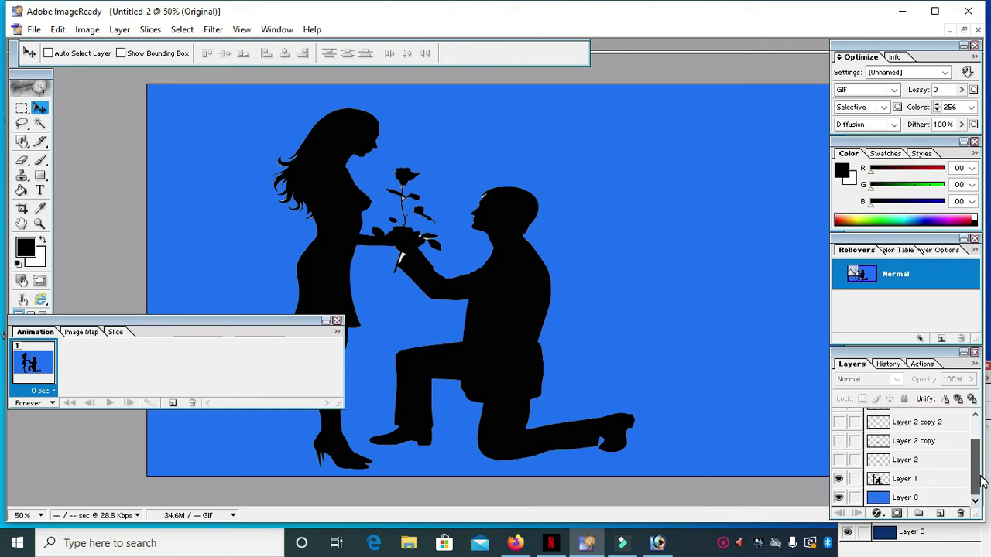
pyautogui.click(173, 403)
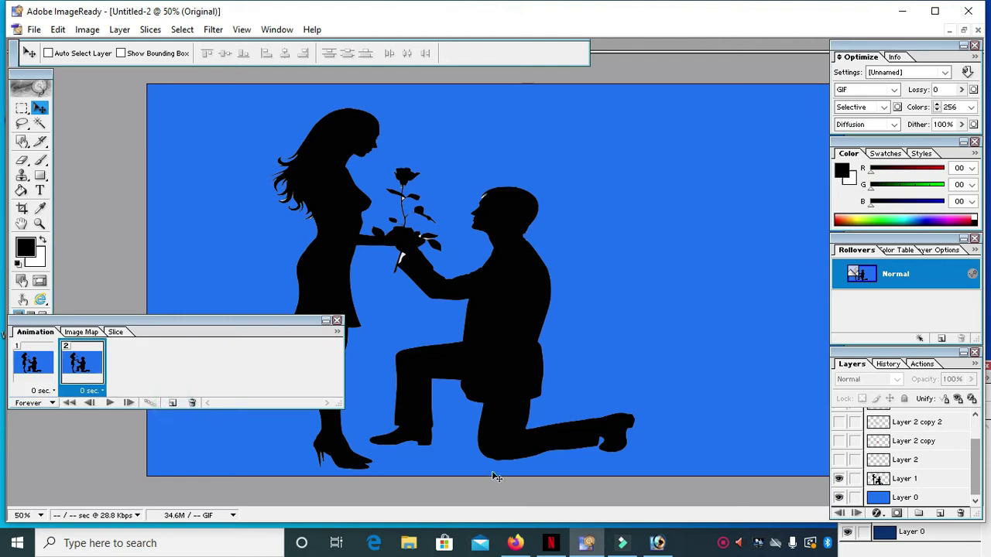
# Show the red heart in frame 2, then add frames 3 and 4 with pink and orange hearts.
pyautogui.click(838, 460)
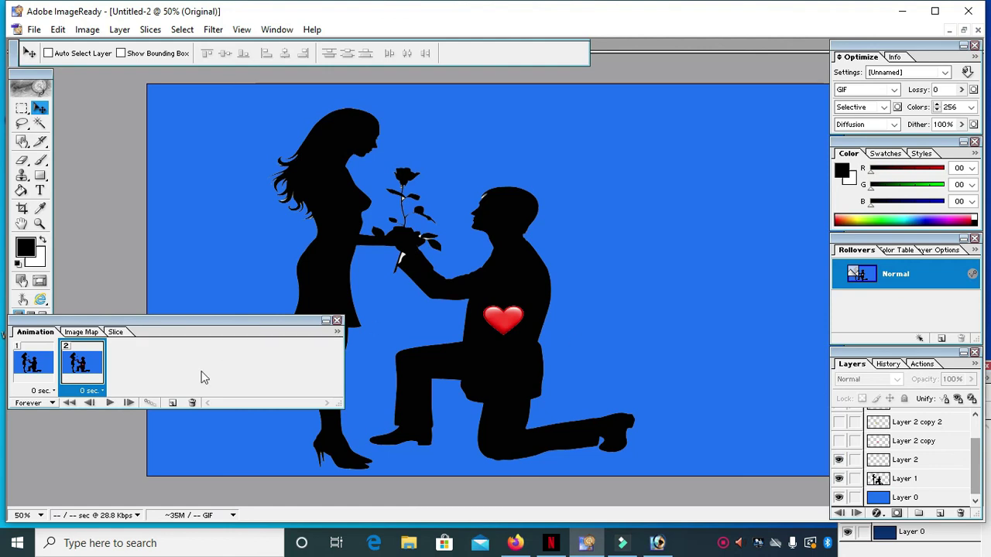
pyautogui.click(173, 404)
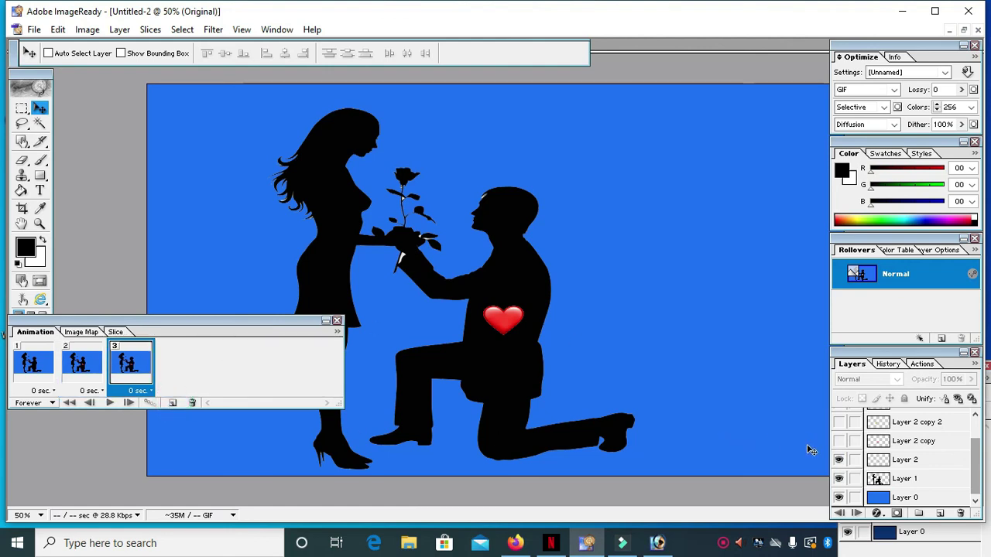
pyautogui.click(840, 441)
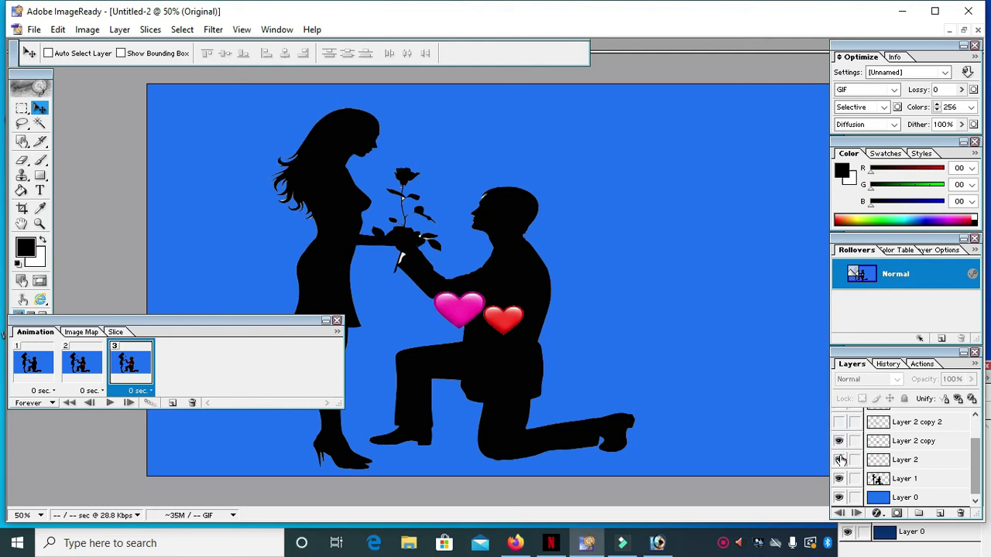
pyautogui.click(841, 460)
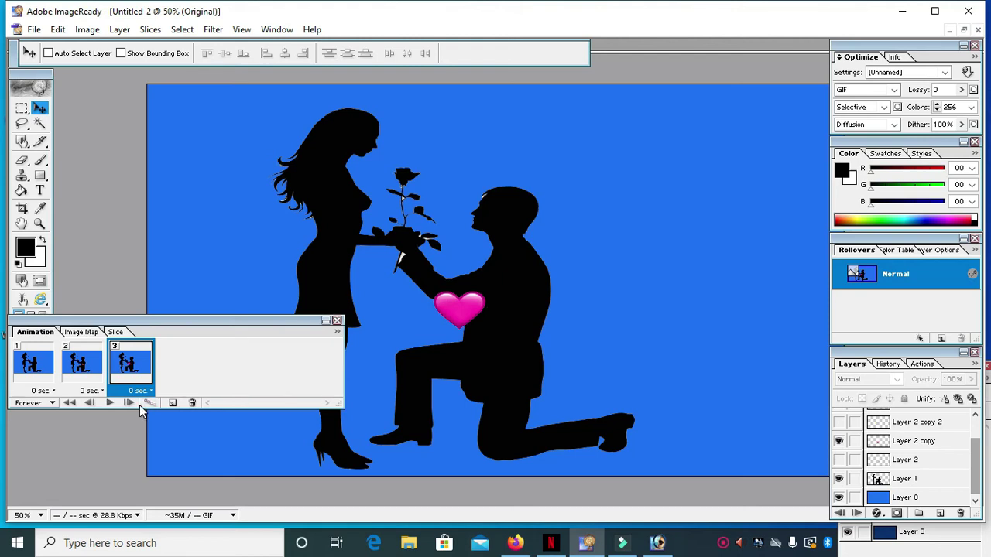
pyautogui.click(173, 404)
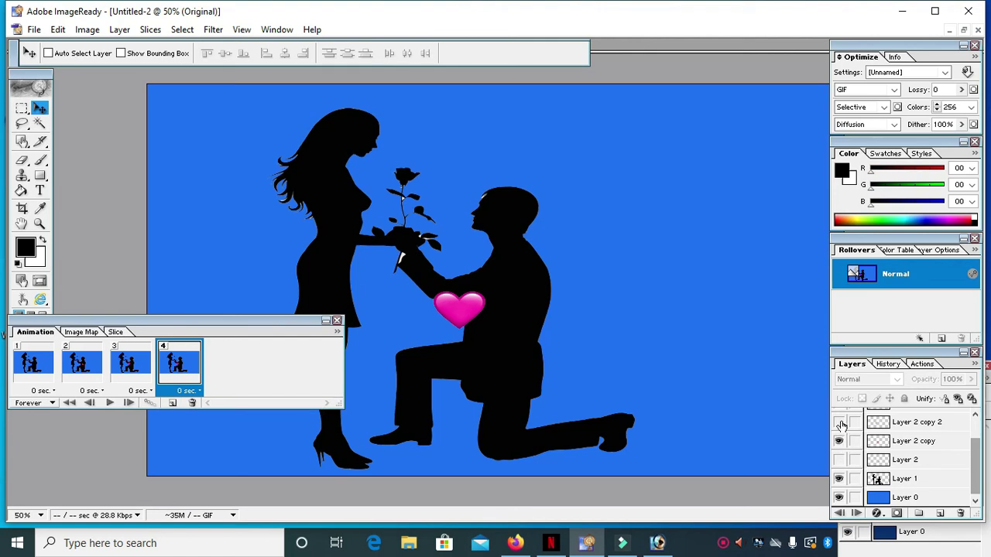
pyautogui.click(839, 423)
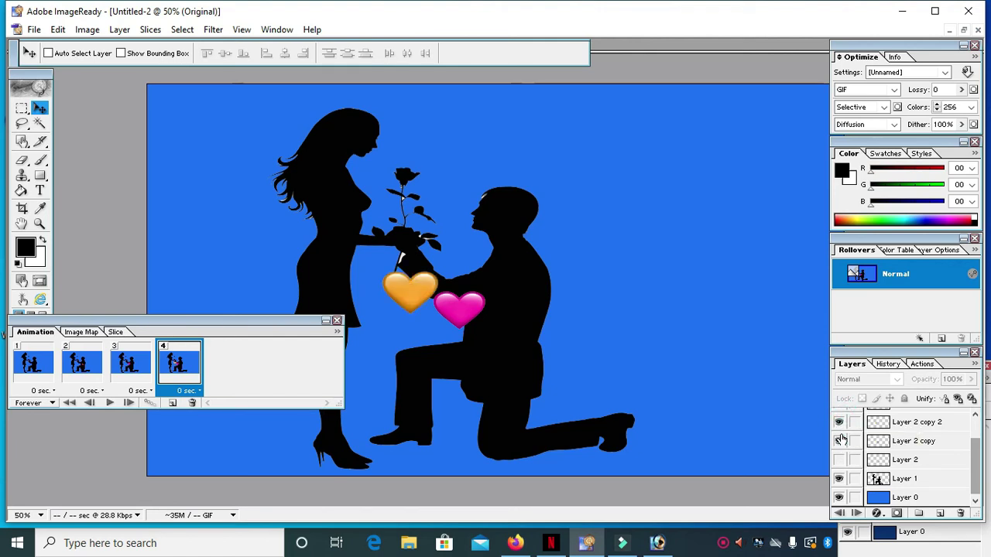
pyautogui.click(840, 442)
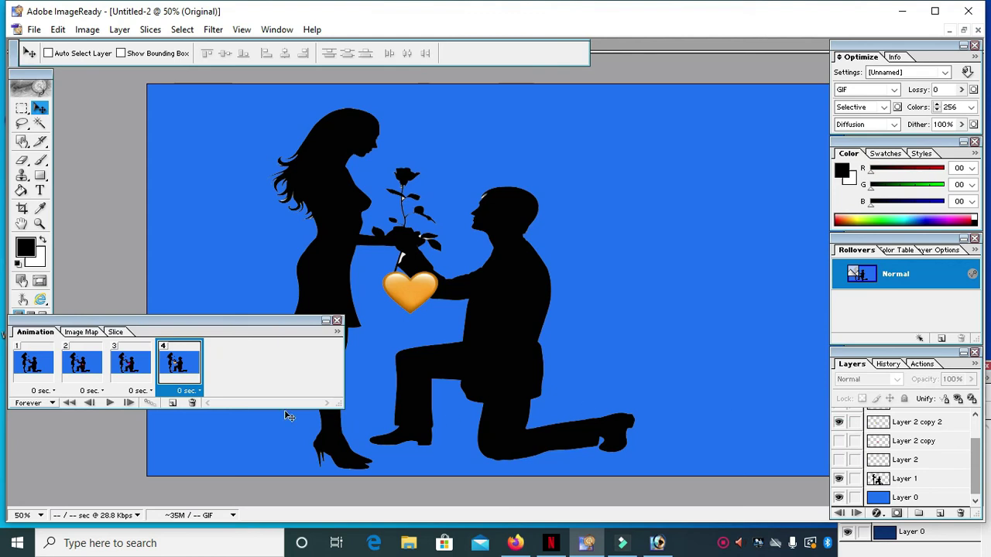
# Add frame 5 with the purple heart and frame 6 with the woman's red heart, then reselect frame 1.
pyautogui.click(171, 403)
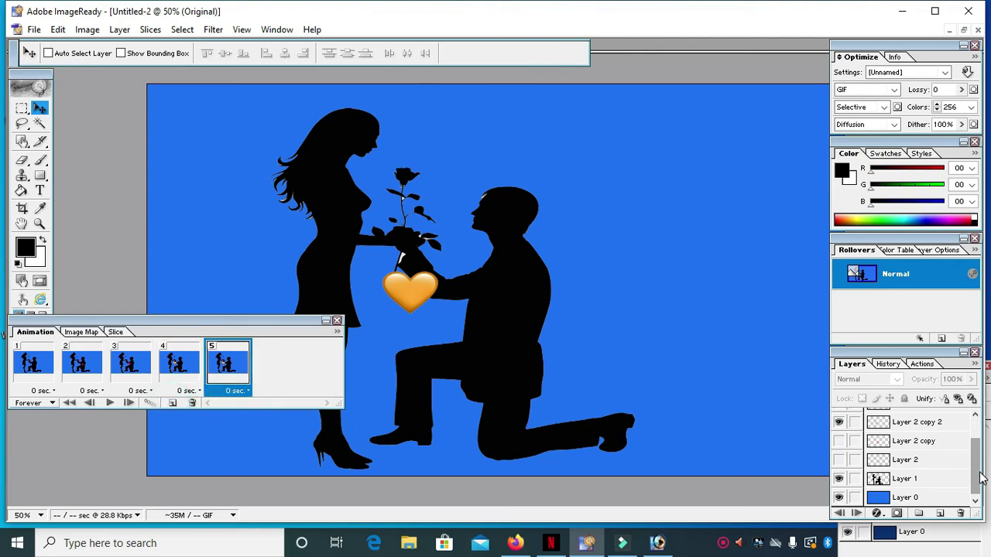
pyautogui.moveTo(981, 478); pyautogui.dragTo(981, 436)
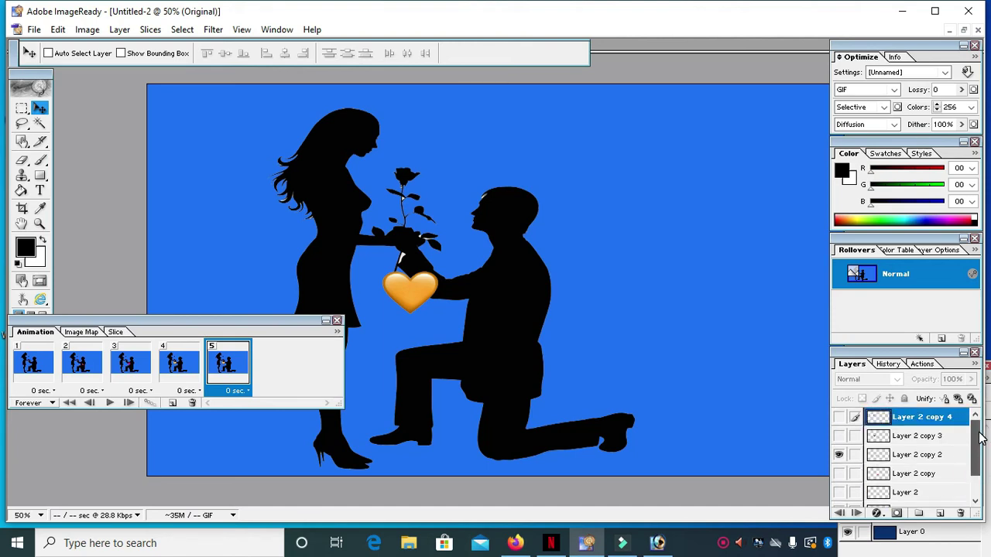
pyautogui.click(839, 436)
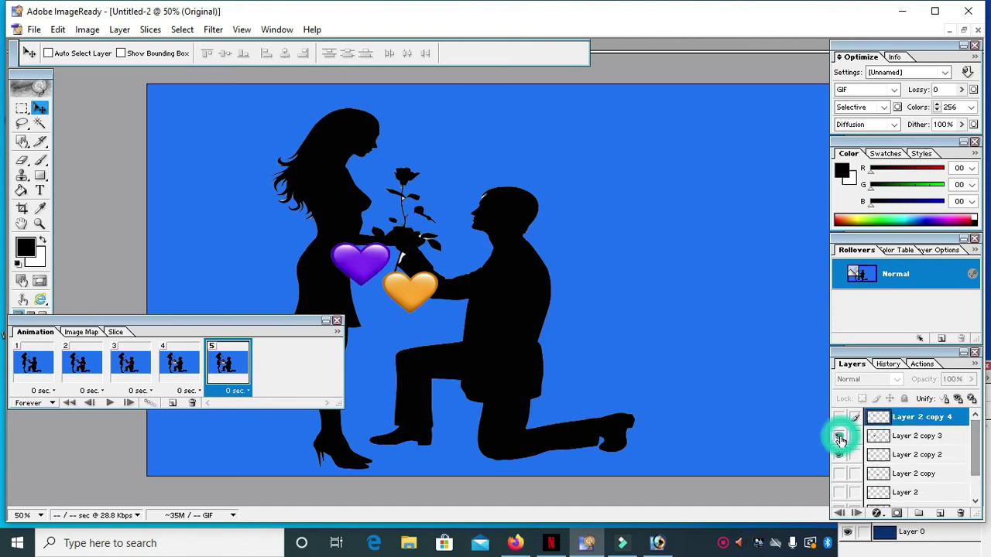
pyautogui.click(839, 456)
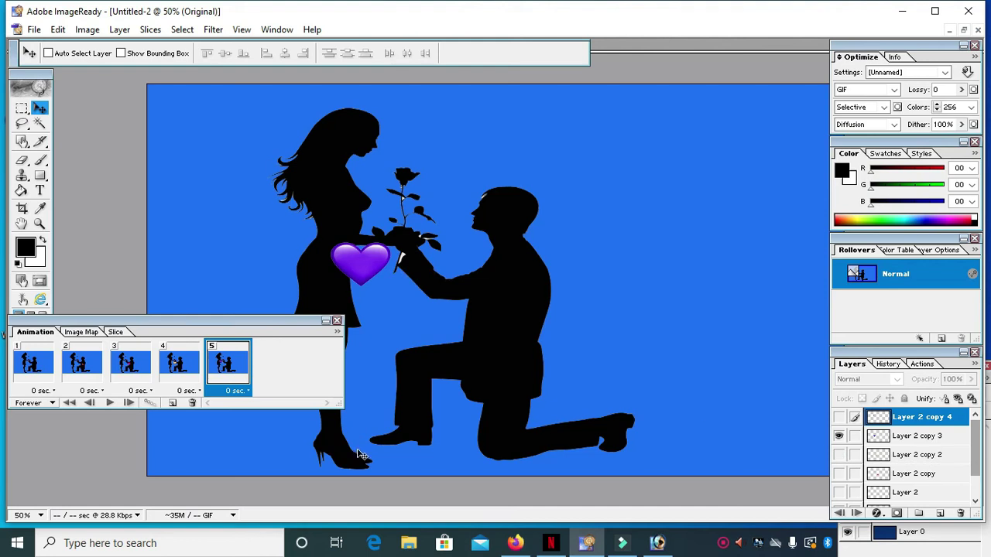
pyautogui.click(172, 403)
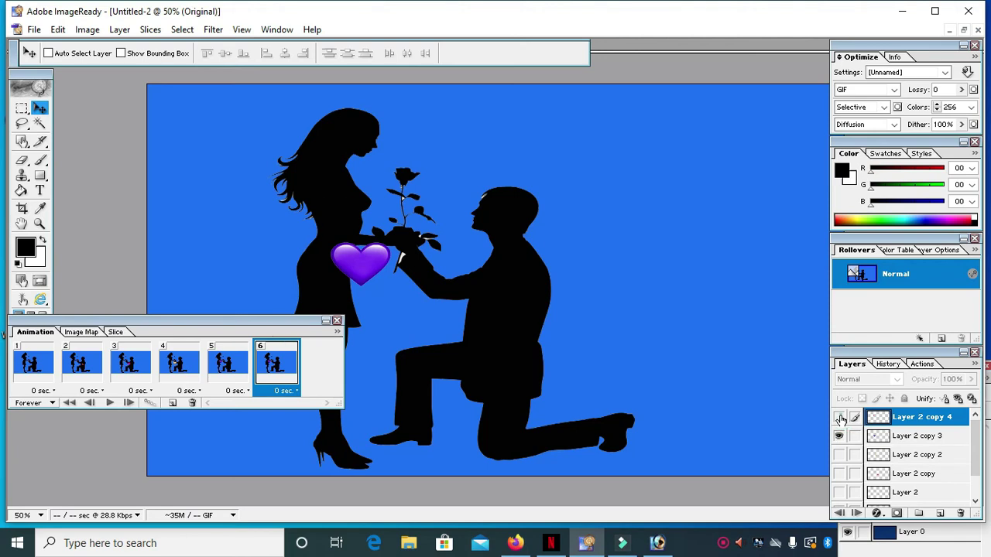
pyautogui.click(840, 418)
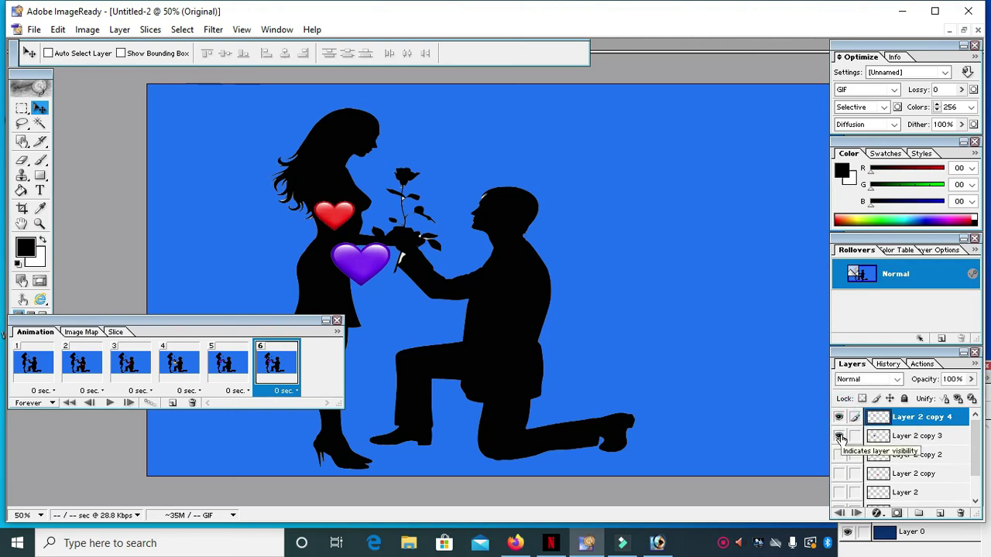
pyautogui.click(840, 437)
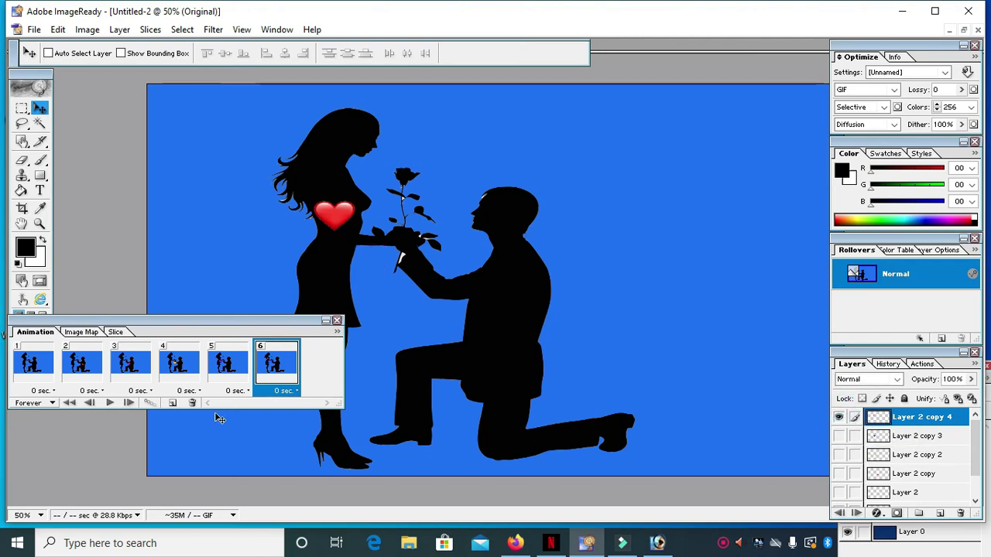
pyautogui.click(27, 366)
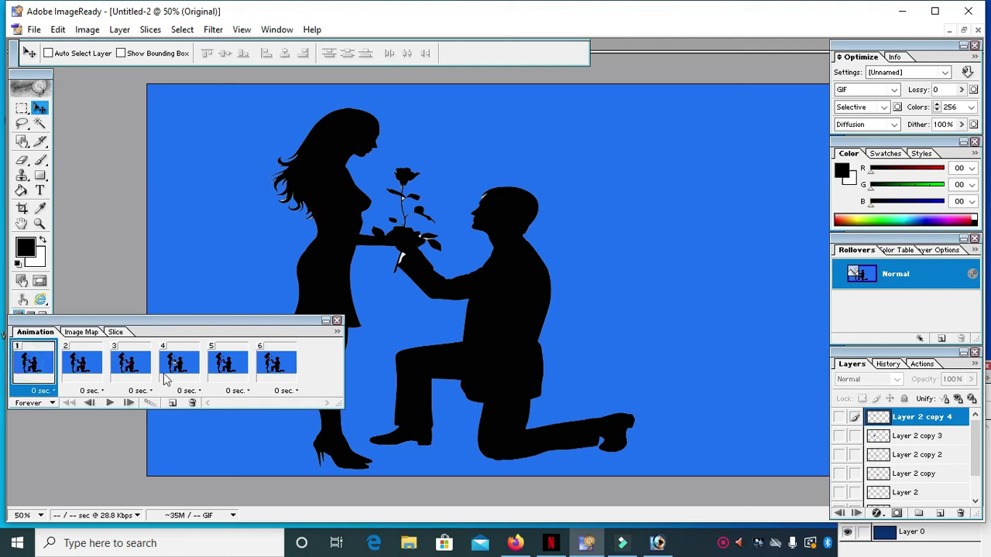
# Select all six frames and set their delay to 0.1 seconds.
pyautogui.keyDown('shift'); pyautogui.click(282, 374); pyautogui.keyUp('shift')
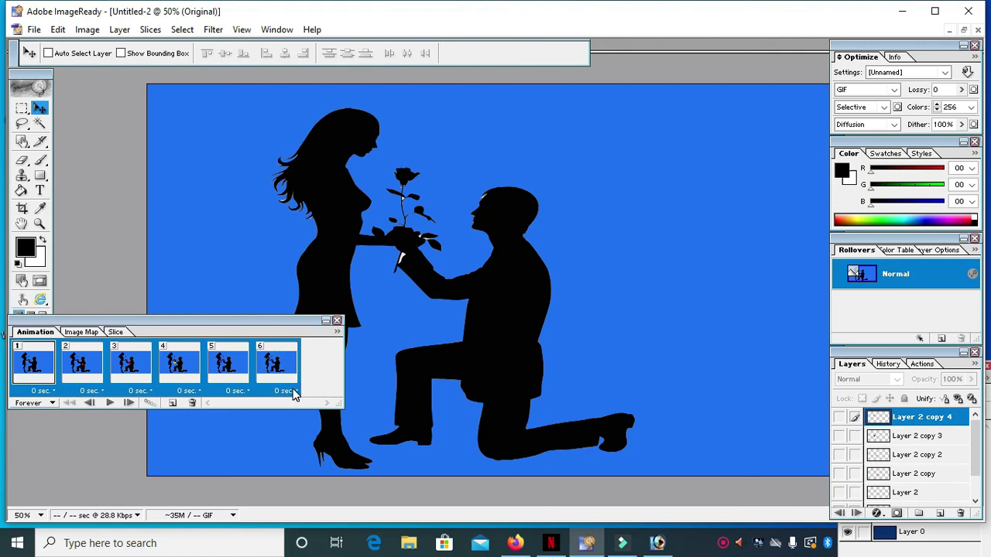
pyautogui.click(291, 391)
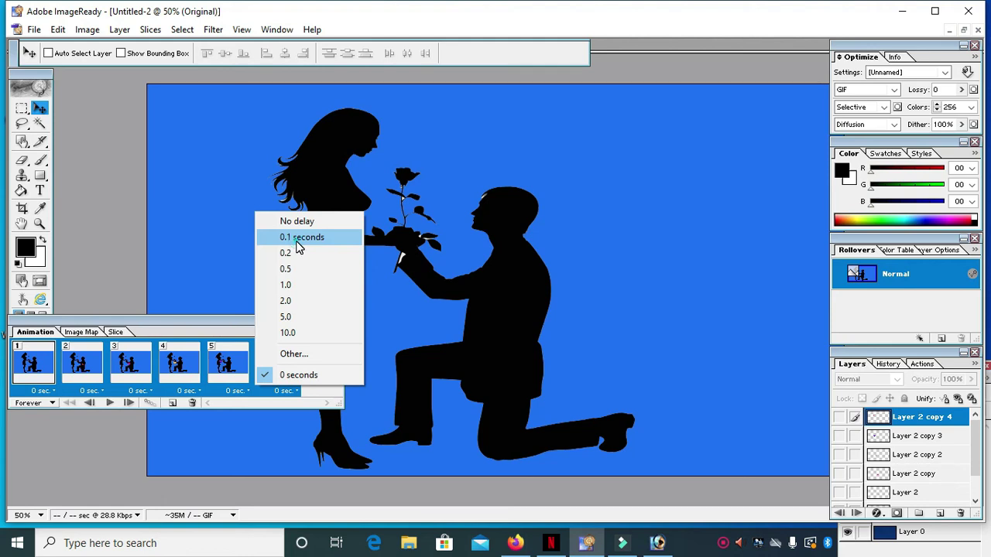
pyautogui.click(298, 245)
# Move the Animation palette aside, then play and stop the animation preview.
pyautogui.click(135, 331)
pyautogui.moveTo(124, 322); pyautogui.dragTo(154, 372)
pyautogui.click(140, 456)
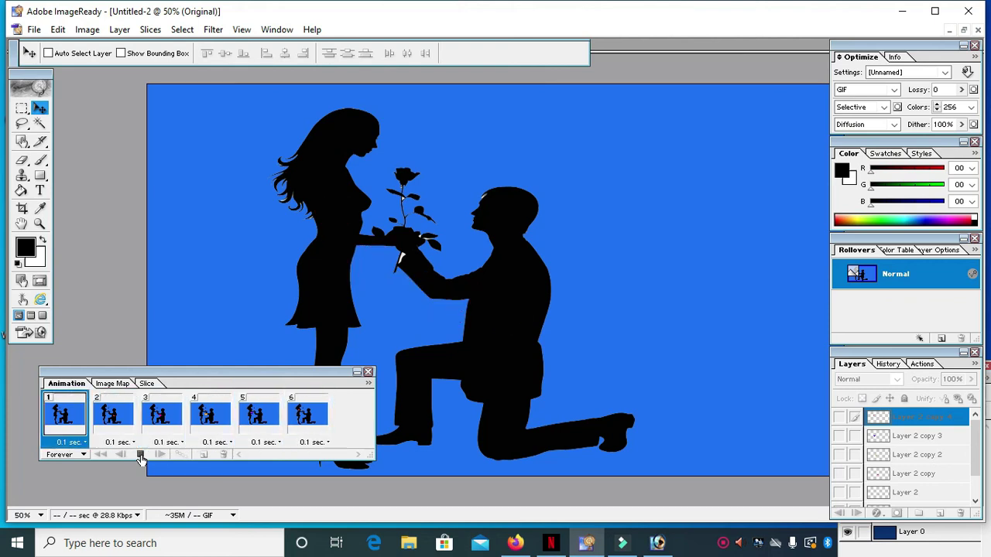
pyautogui.click(140, 456)
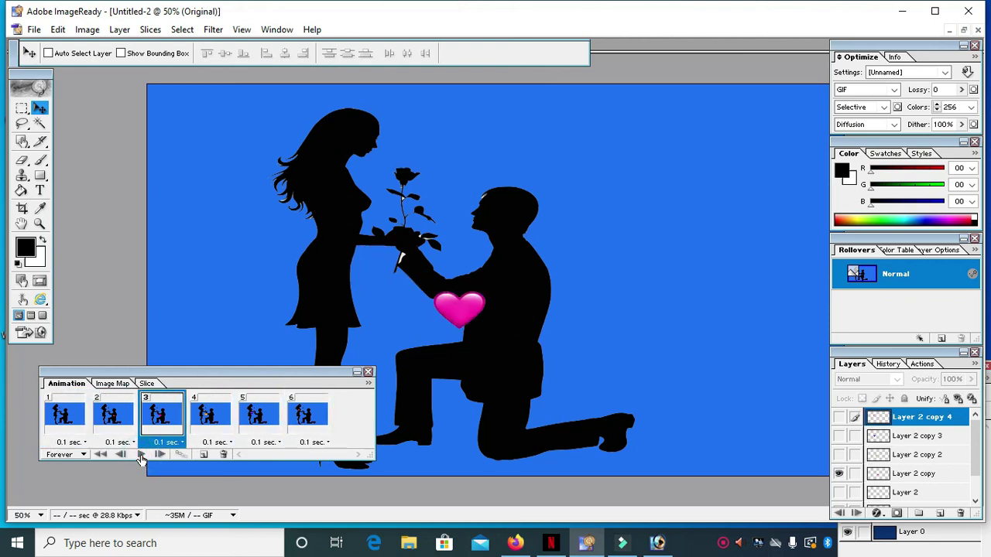
# Save Optimized the animation as the GIF 'heart pic' on the Desktop.
pyautogui.click(34, 29)
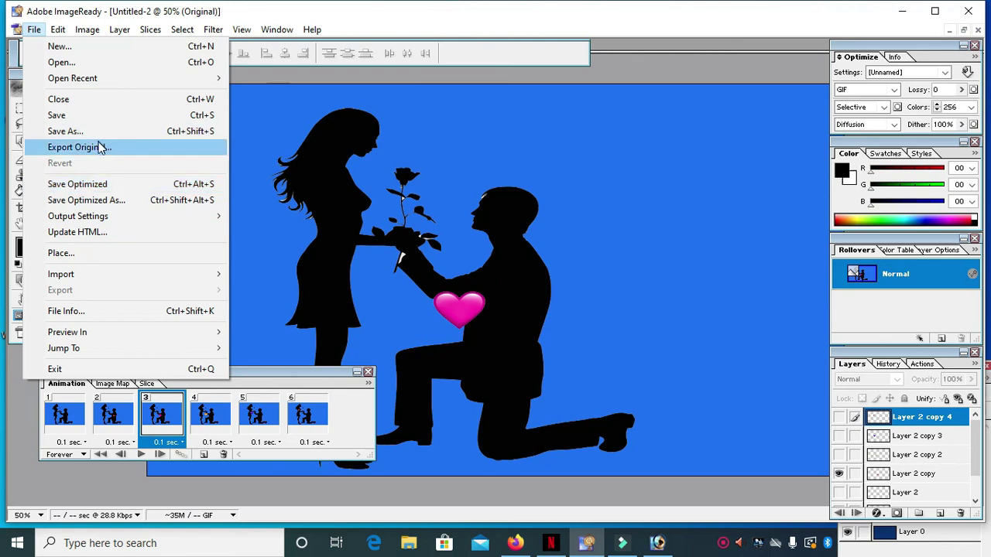
pyautogui.click(104, 190)
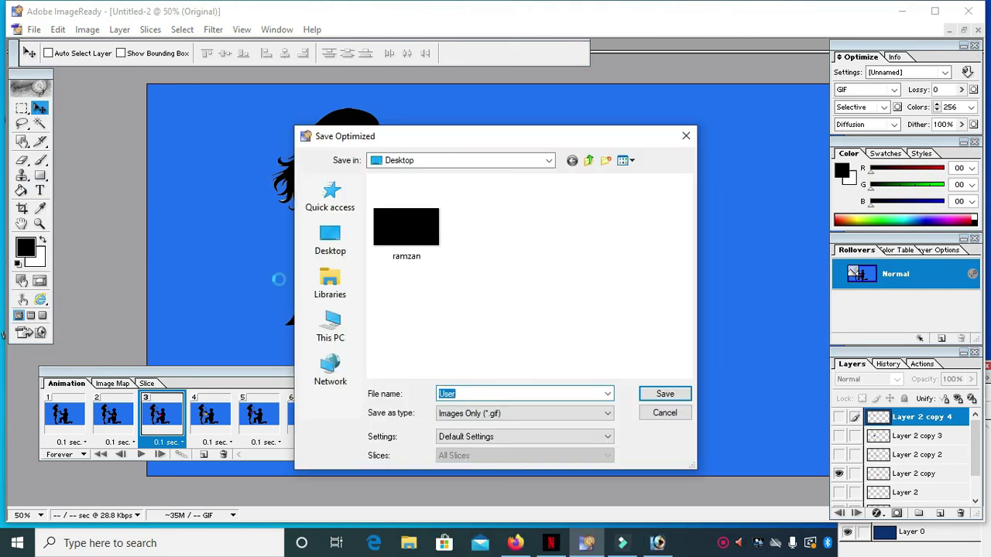
pyautogui.write('heart pic')
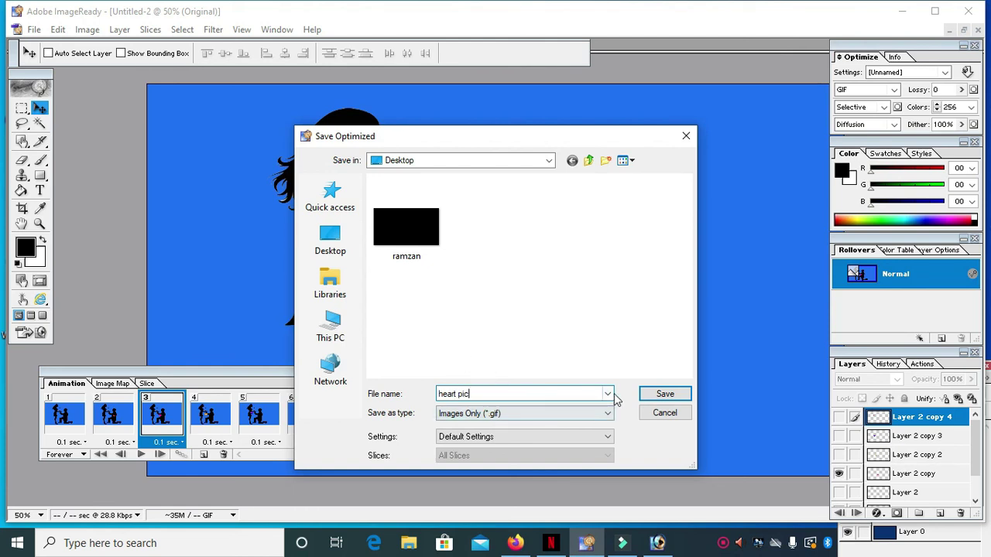
pyautogui.click(664, 394)
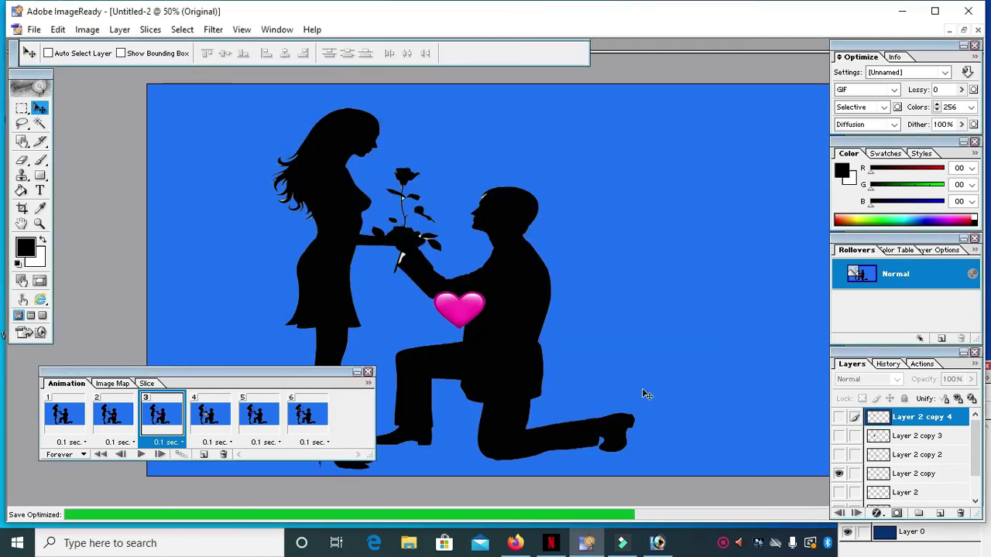
# Minimize ImageReady and Photoshop, open the heart pic GIF in Photos, and stop the recorder.
pyautogui.click(902, 15)
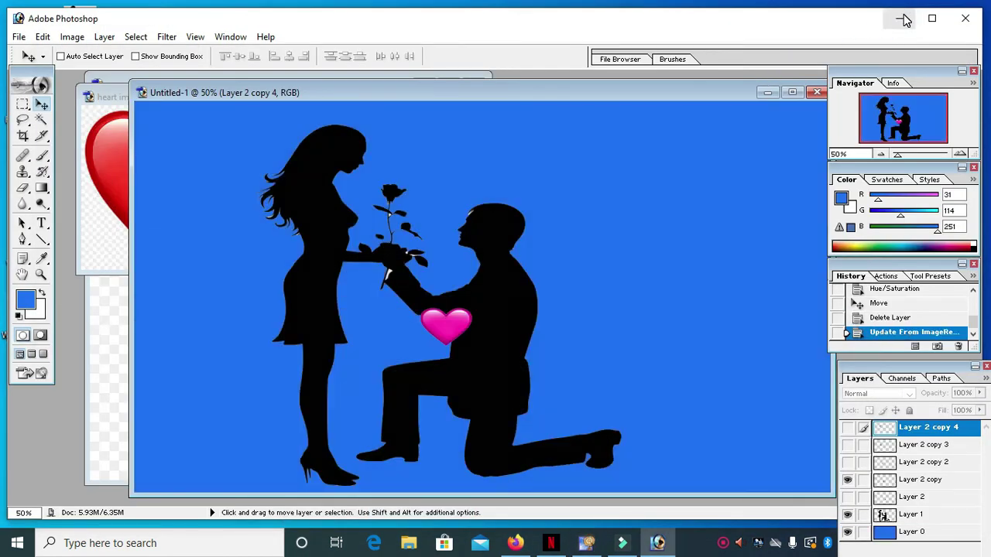
pyautogui.click(902, 18)
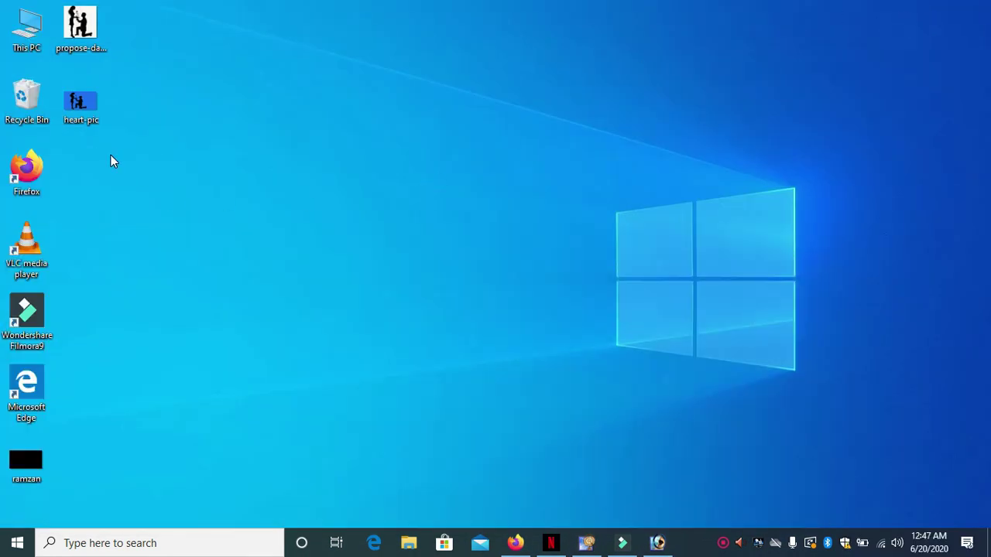
pyautogui.doubleClick(87, 102)
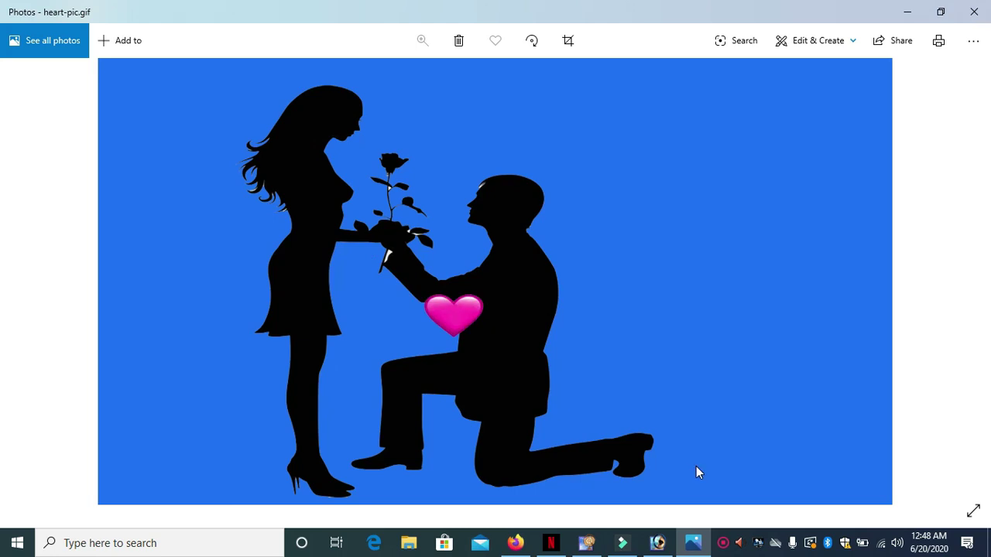
pyautogui.rightClick(723, 544)
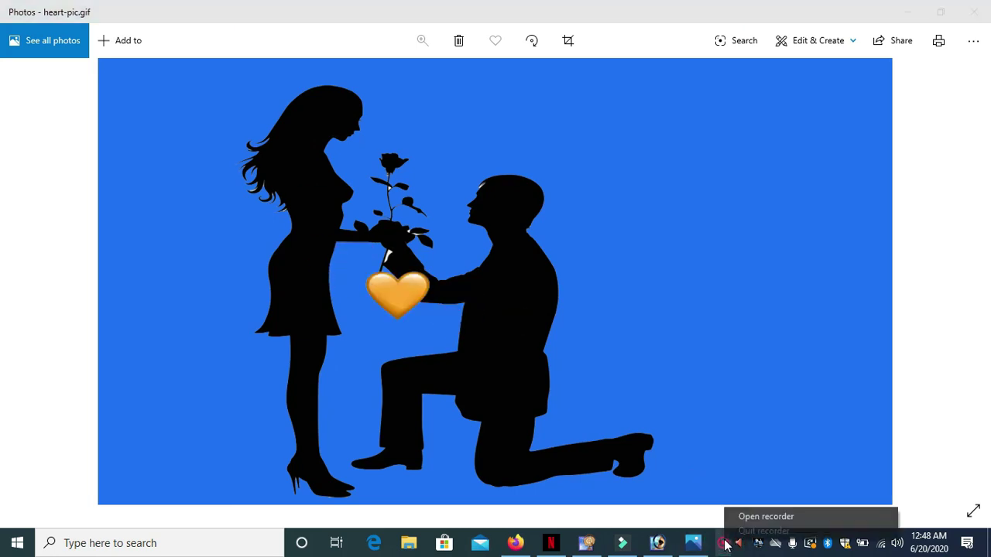
pyautogui.click(748, 517)
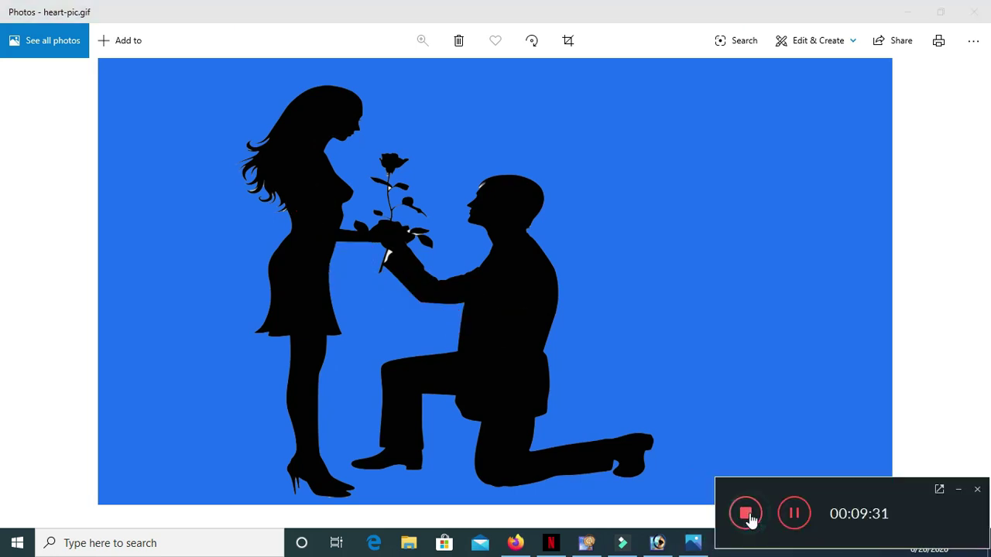